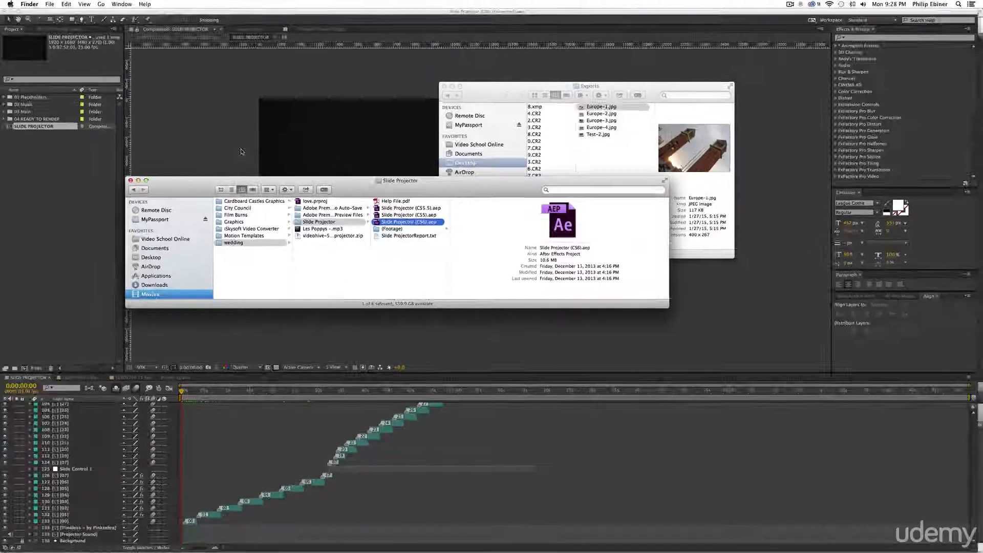
- Switch to After Effects and bring up the SLIDE PROJECTOR composition at 0:00:32:11
click(241, 152)
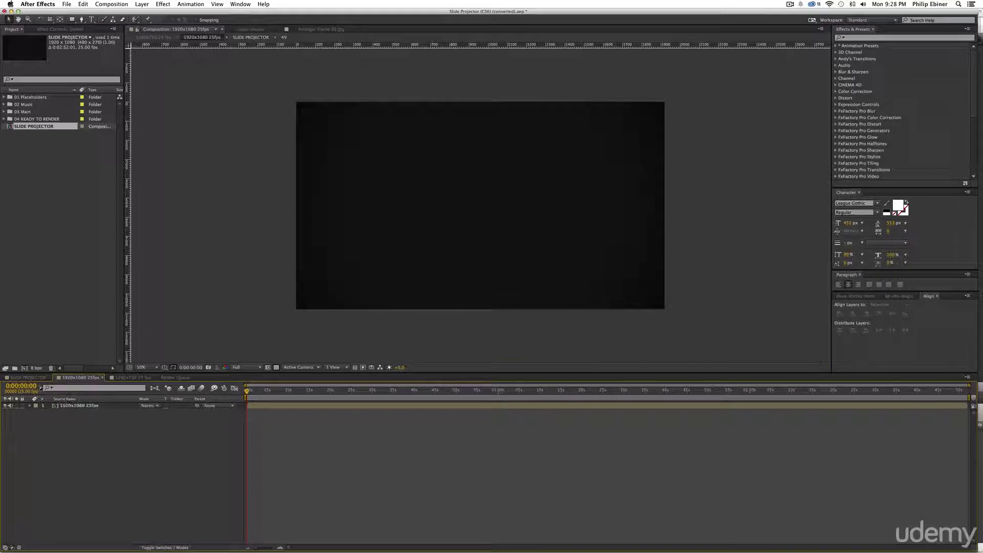
click(27, 378)
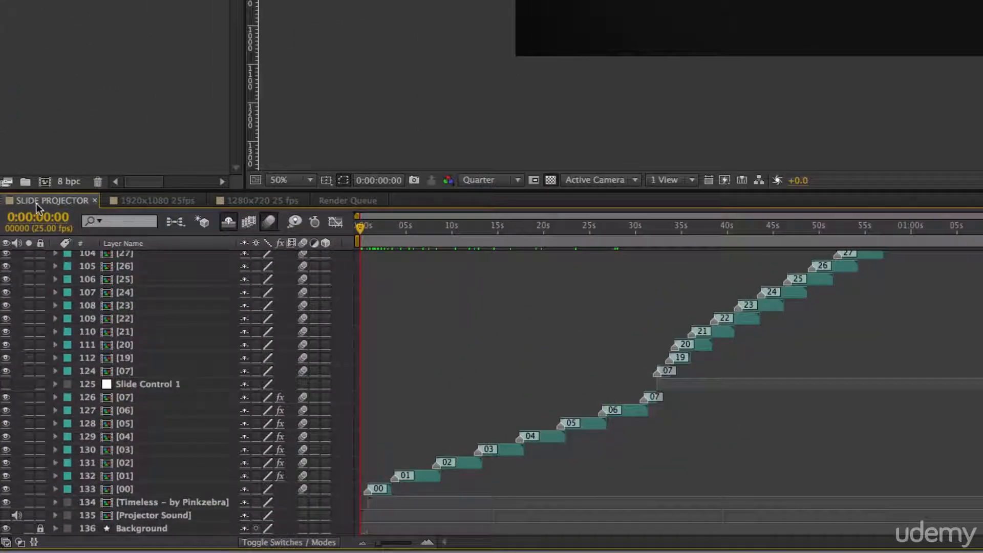
drag(379, 232, 651, 241)
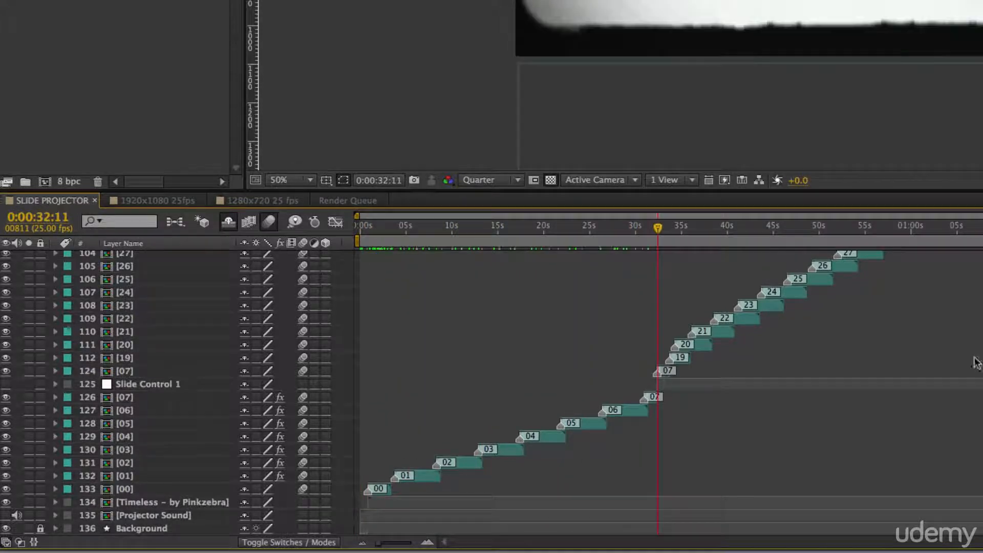
- Look through the full stack of slide layers in SLIDE PROJECTOR and preview the slideshow from its beginning
scroll(940, 450, up, 20)
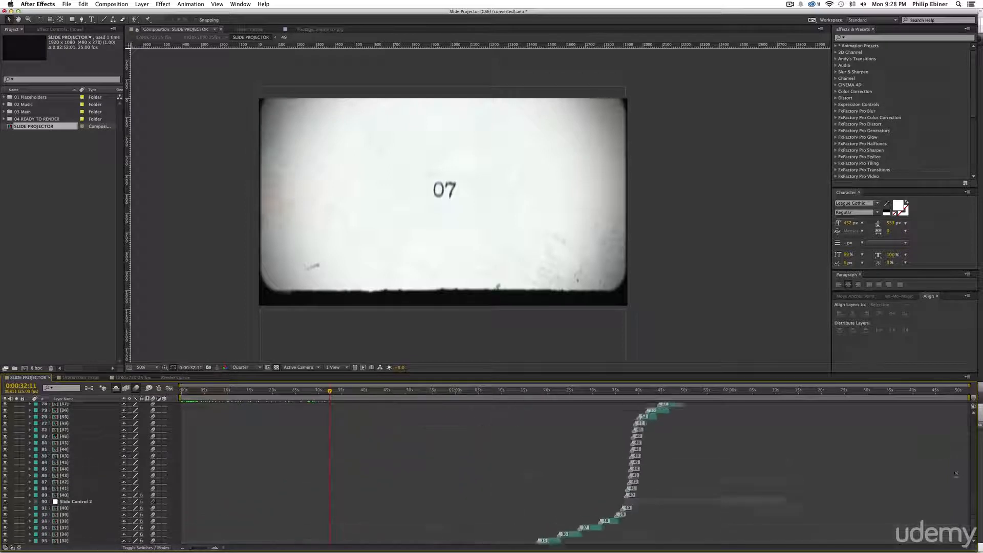
scroll(940, 482, down, 5)
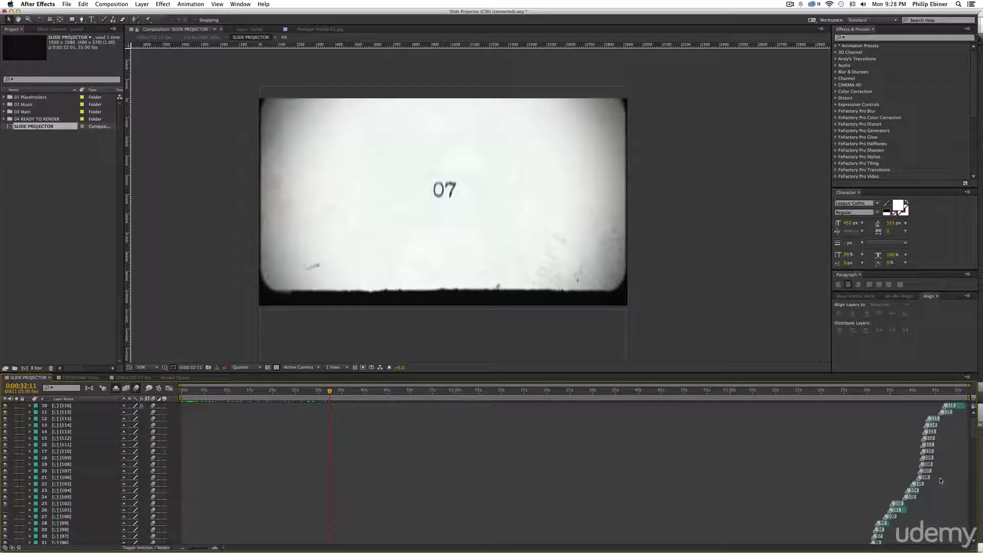
scroll(940, 481, up, 10)
scroll(902, 463, down, 20)
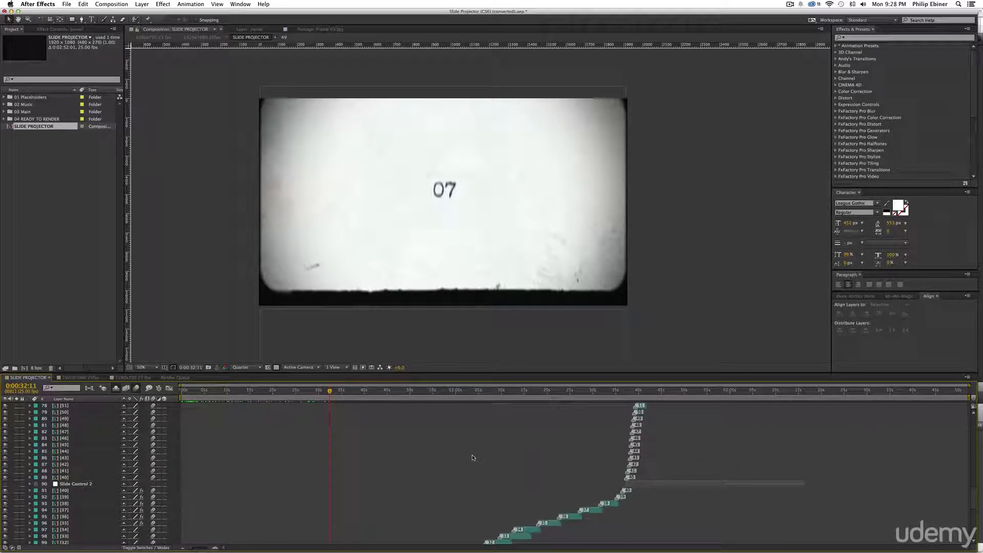
scroll(473, 458, down, 8)
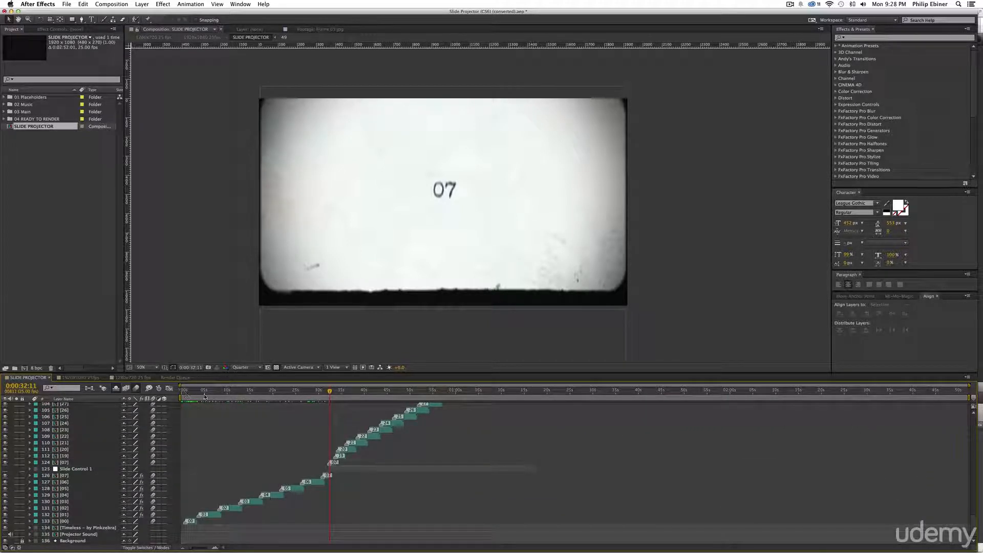
drag(204, 396, 173, 393)
key(space)
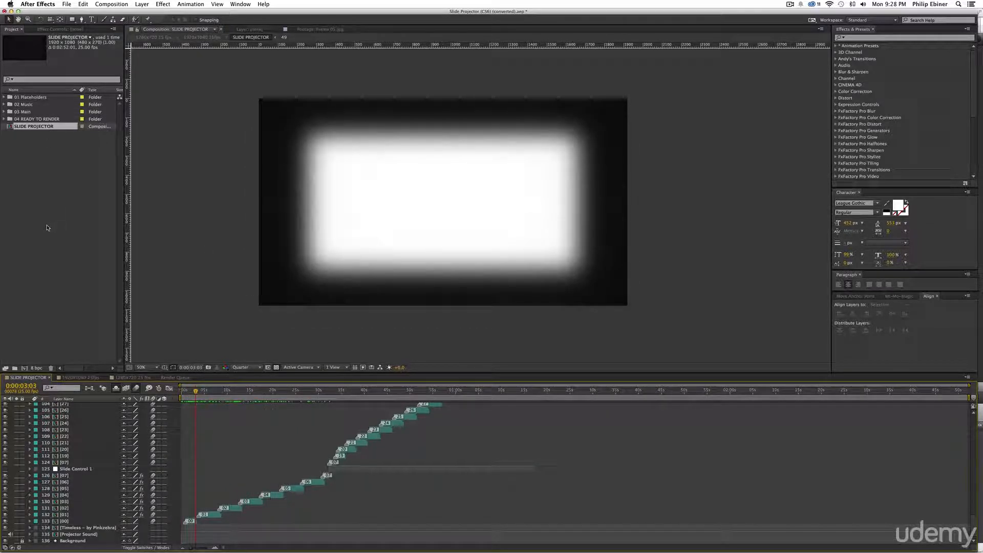
- Create a new project folder named Photos
click(15, 368)
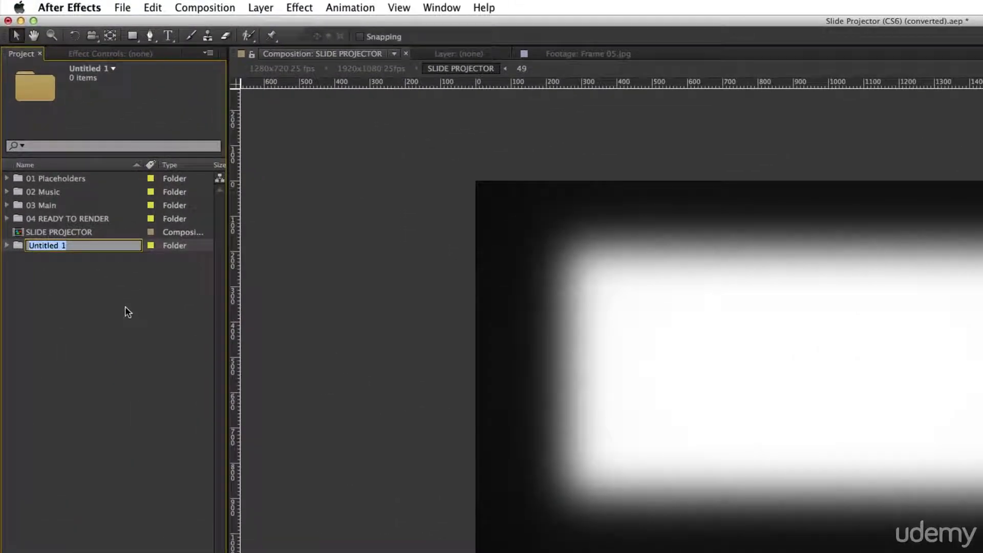
text(Photos)
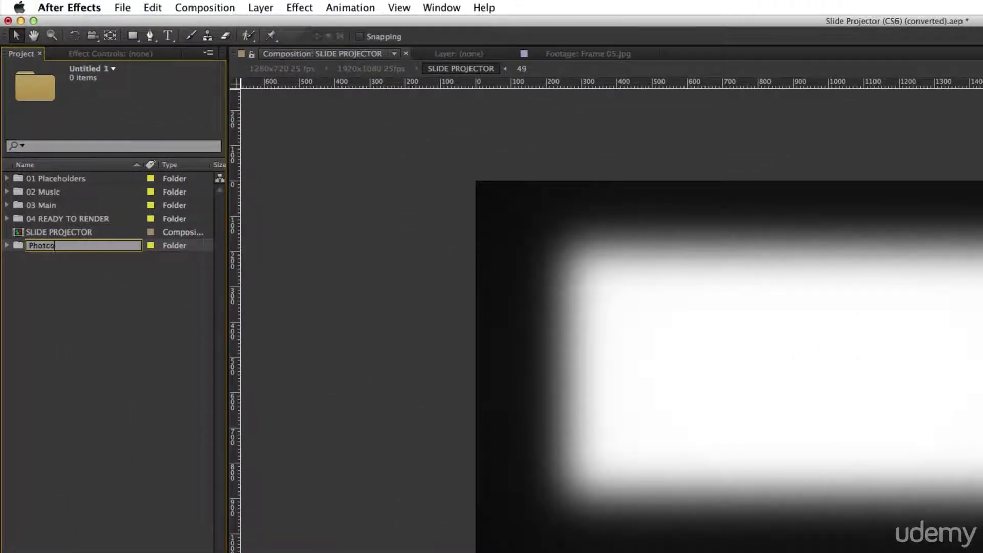
key(Return)
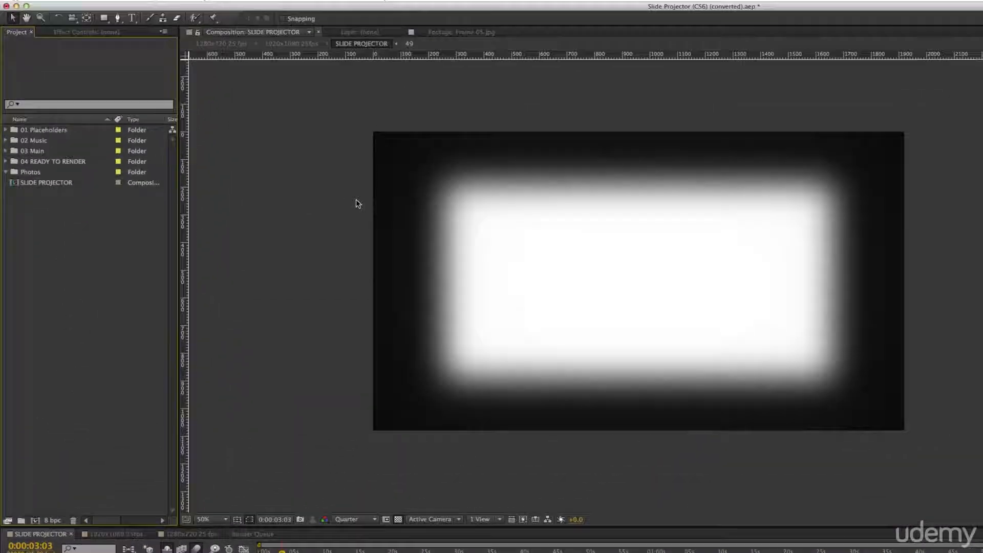
- Import Europe-1.jpg through Europe-4.jpg from the Exports folder in Finder into the Photos folder, leaving Europe-1.jpg selected
key(super+Tab)
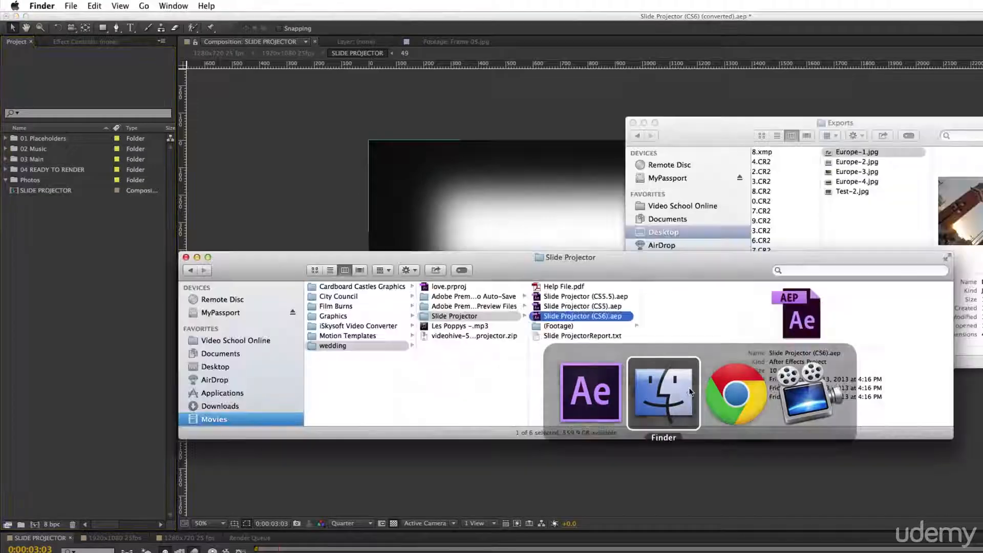
drag(669, 277, 625, 209)
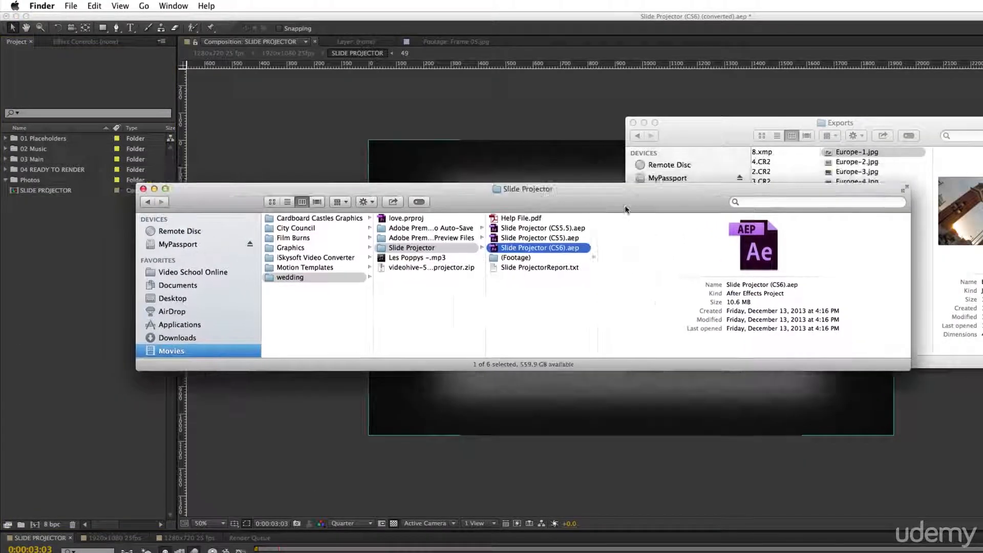
drag(741, 126, 321, 157)
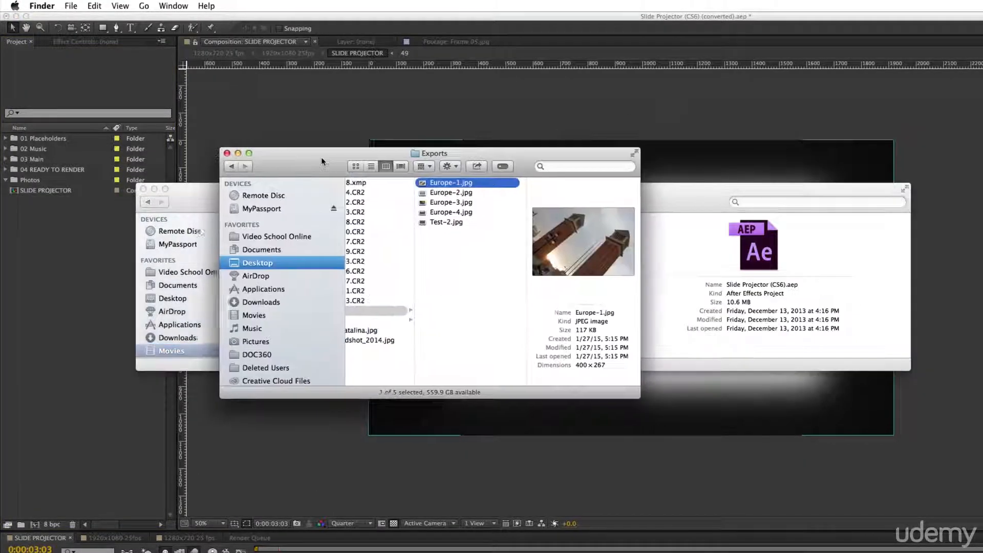
shift+click(454, 212)
drag(454, 211, 29, 187)
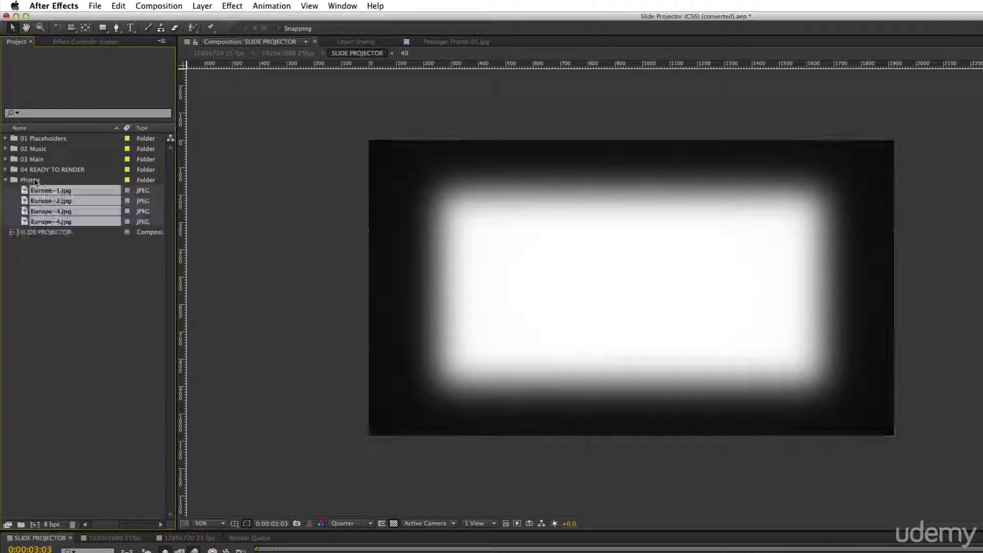
click(50, 192)
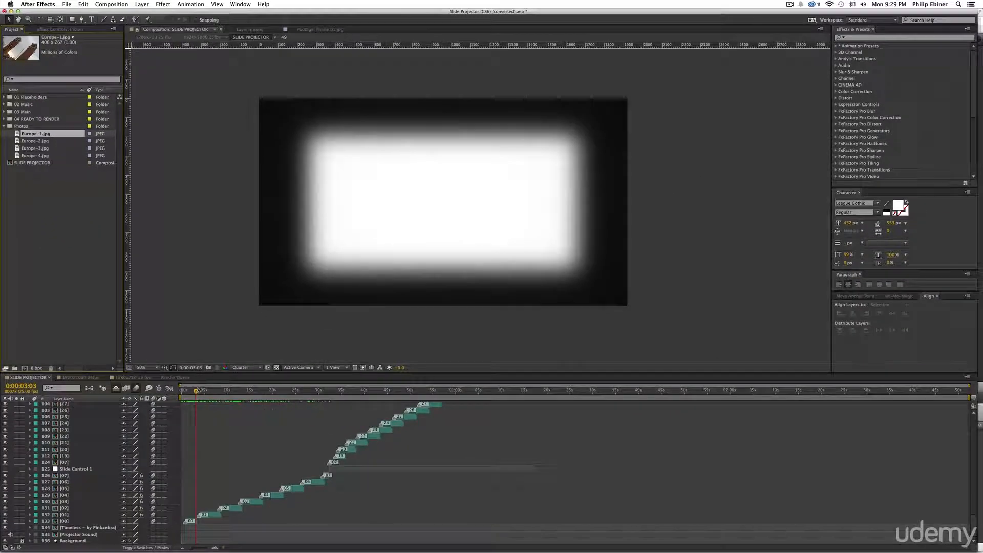
- Scrub from the opening text slide to slide 02 and look through the compositions in the 01 Placeholders folder
click(208, 392)
drag(208, 392, 230, 392)
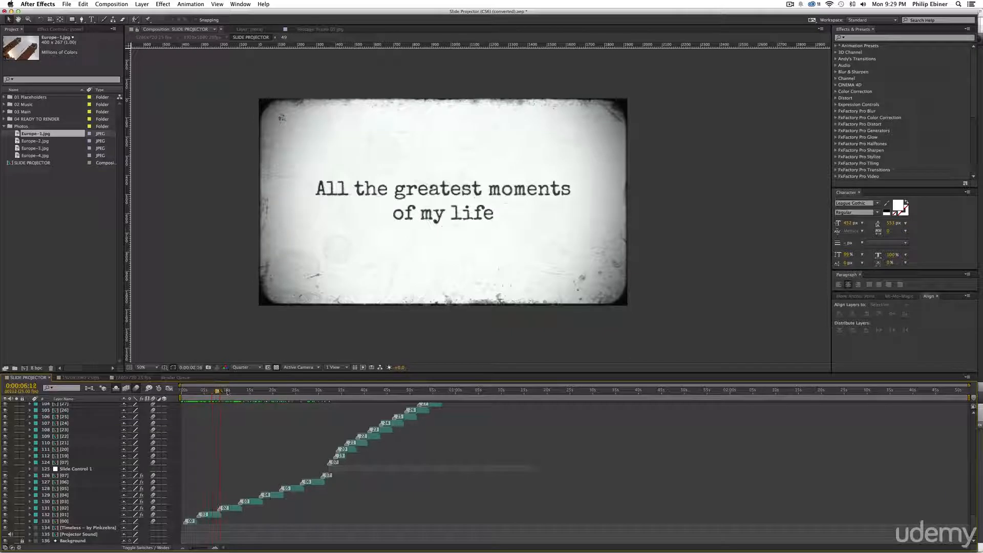
click(235, 510)
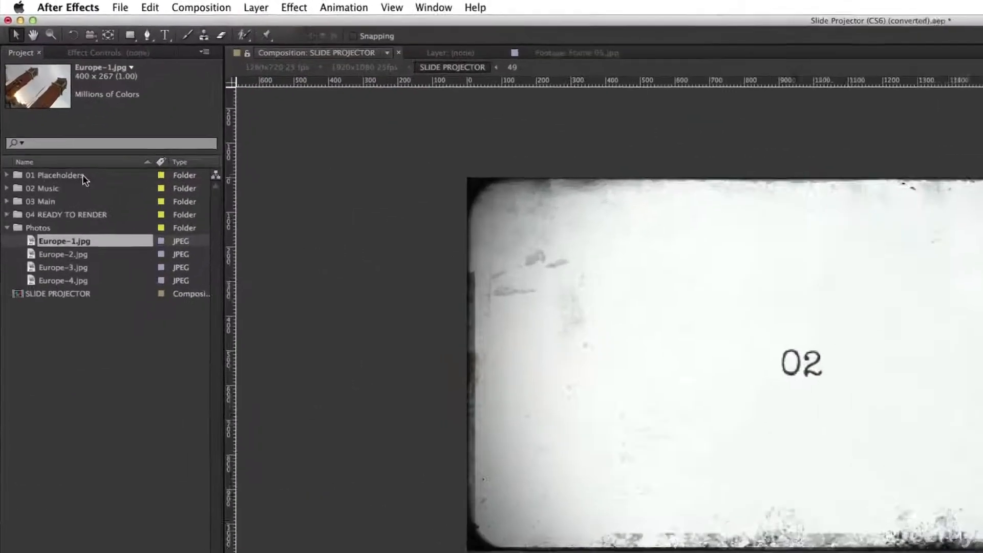
click(7, 178)
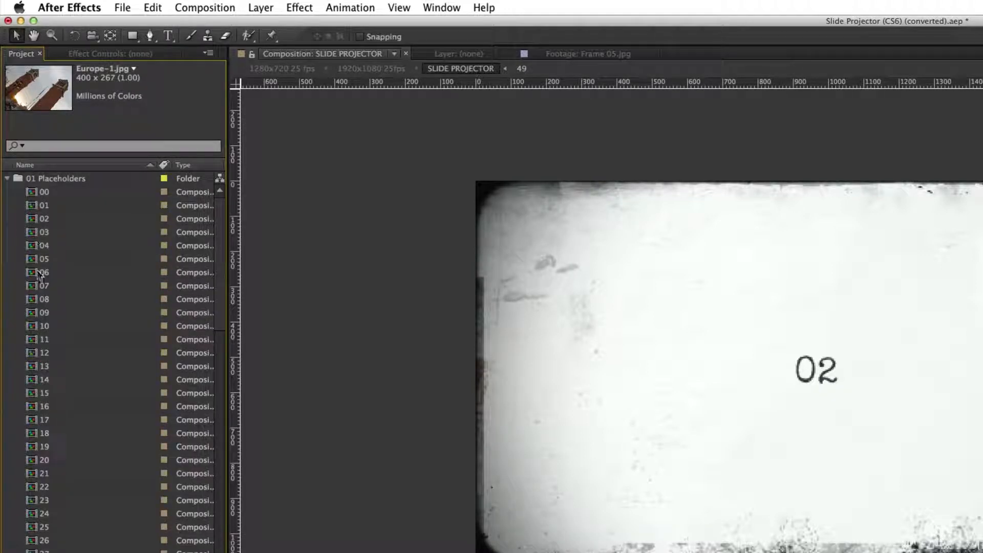
scroll(60, 324, down, 20)
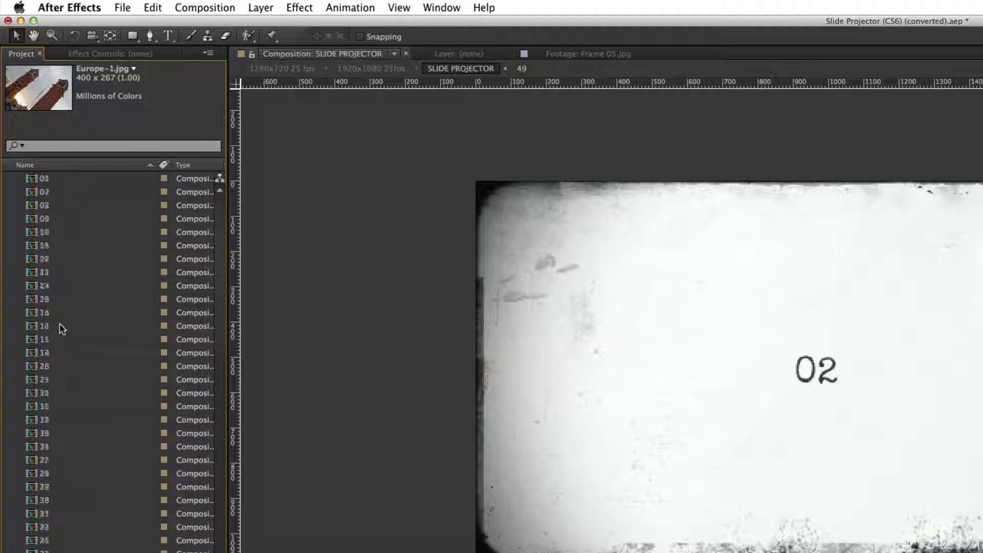
scroll(72, 316, up, 20)
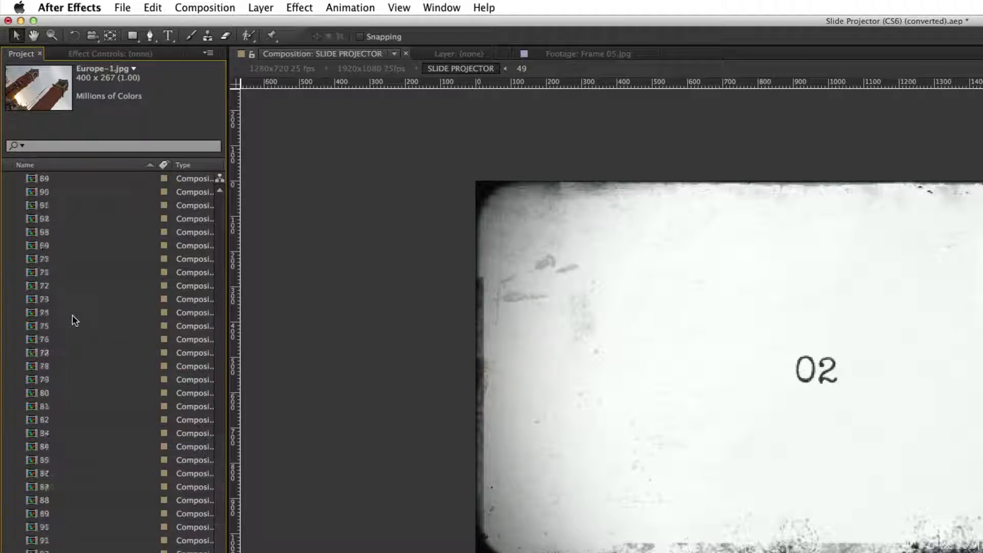
click(7, 178)
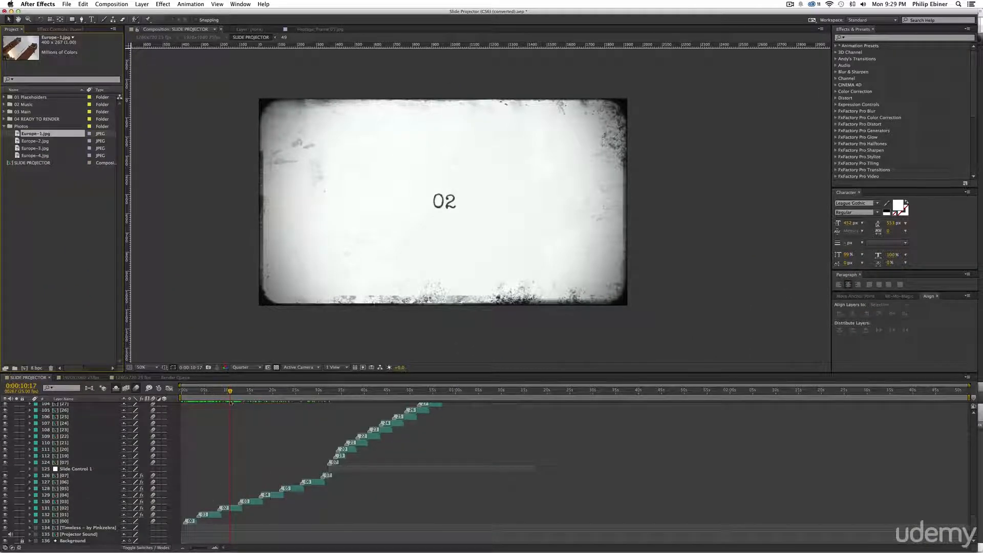
- Check the text slide against the 02 slide in the timeline and open the 02 placeholder composition
click(210, 390)
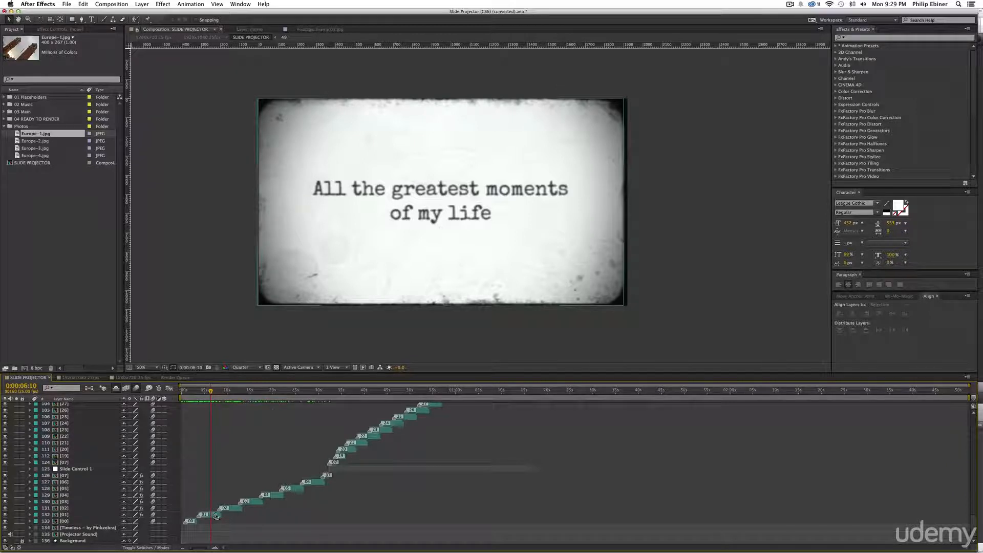
click(229, 391)
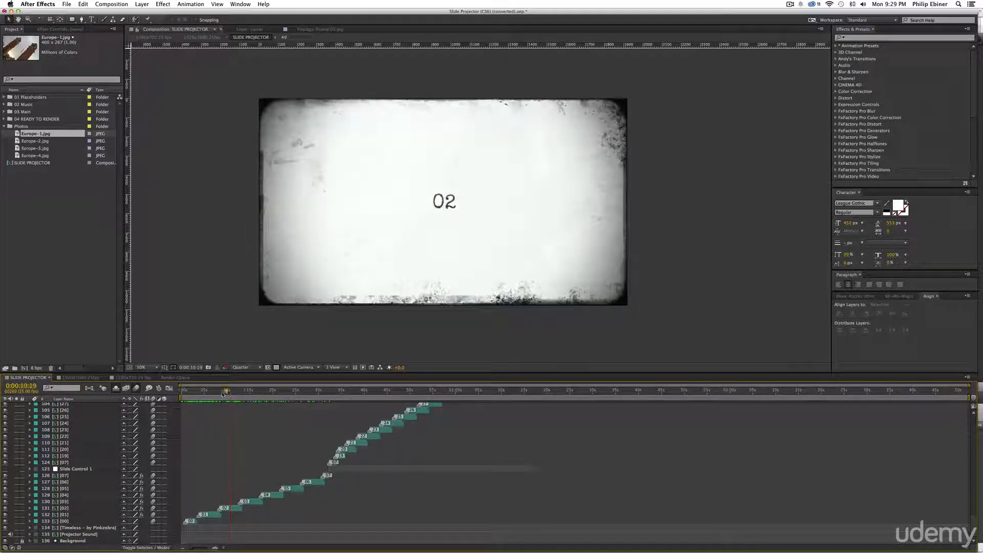
drag(224, 394, 234, 393)
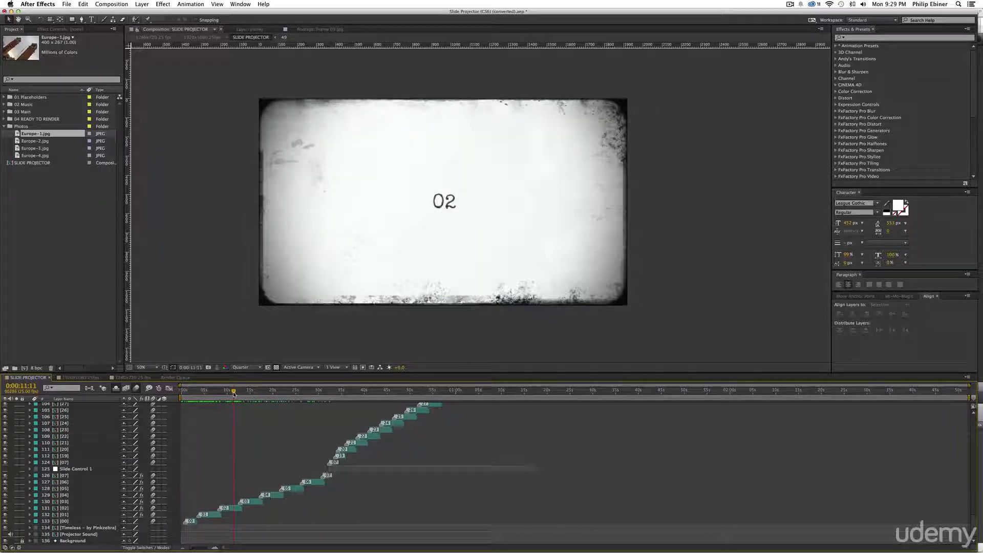
double_click(233, 510)
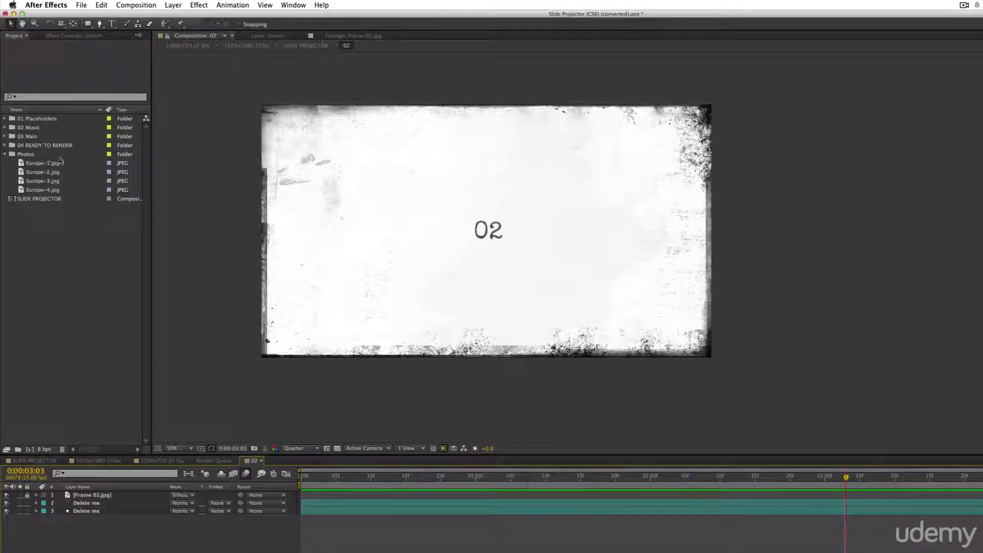
- Place Europe-1.jpg as the top layer in composition 02 and set the viewer magnification to Fit up to 100%
drag(60, 162, 464, 241)
key(comma)
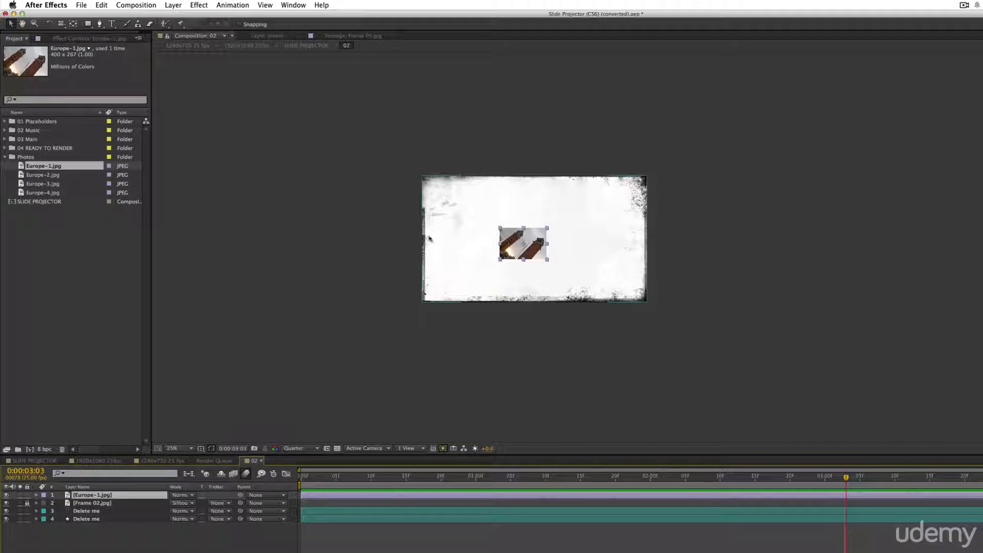
click(189, 449)
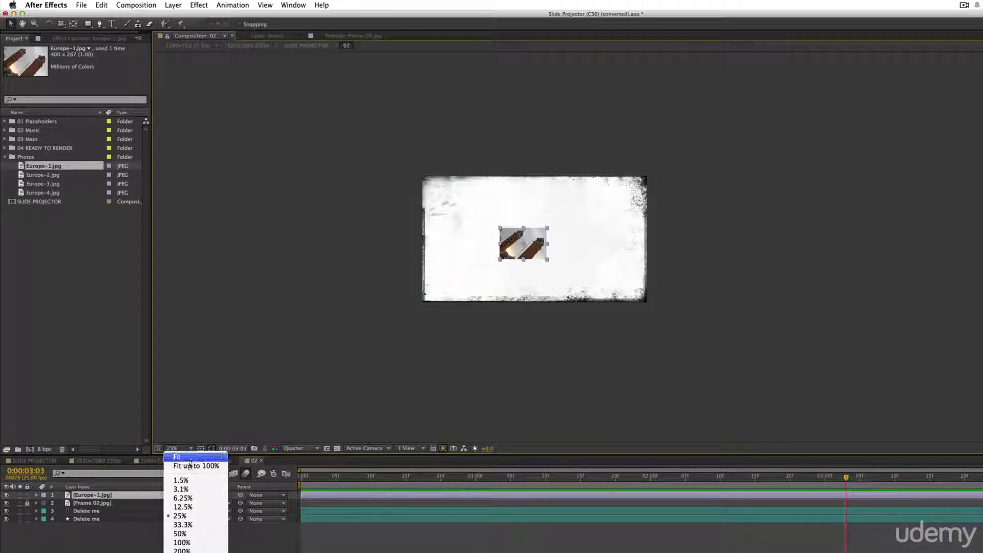
click(195, 467)
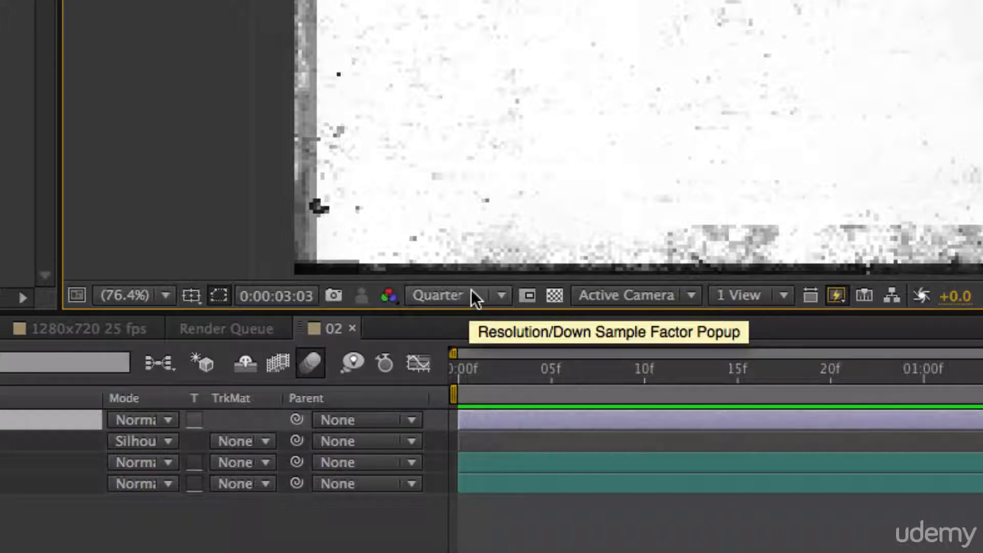
- Set the viewer's preview resolution to Full and review the other resolution options without changing it
click(472, 293)
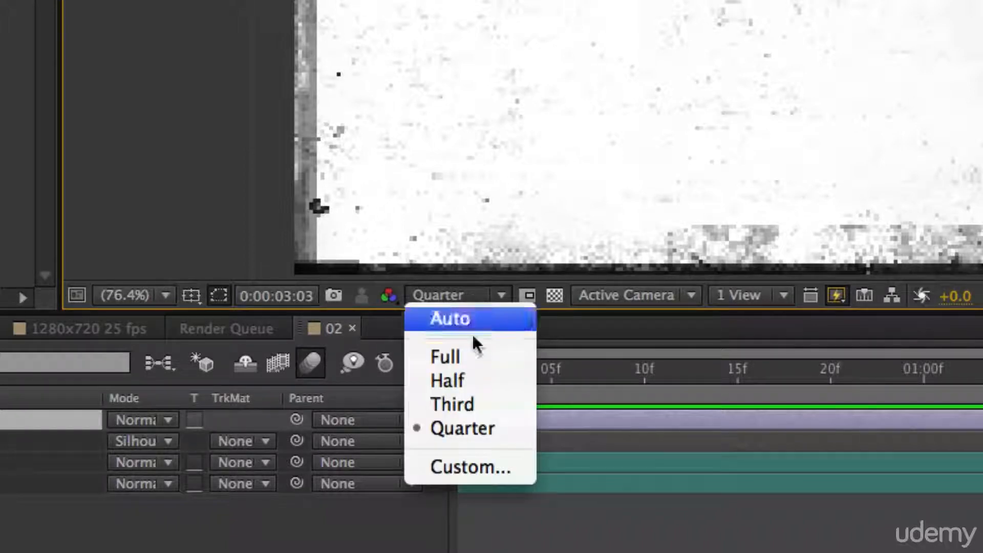
click(469, 358)
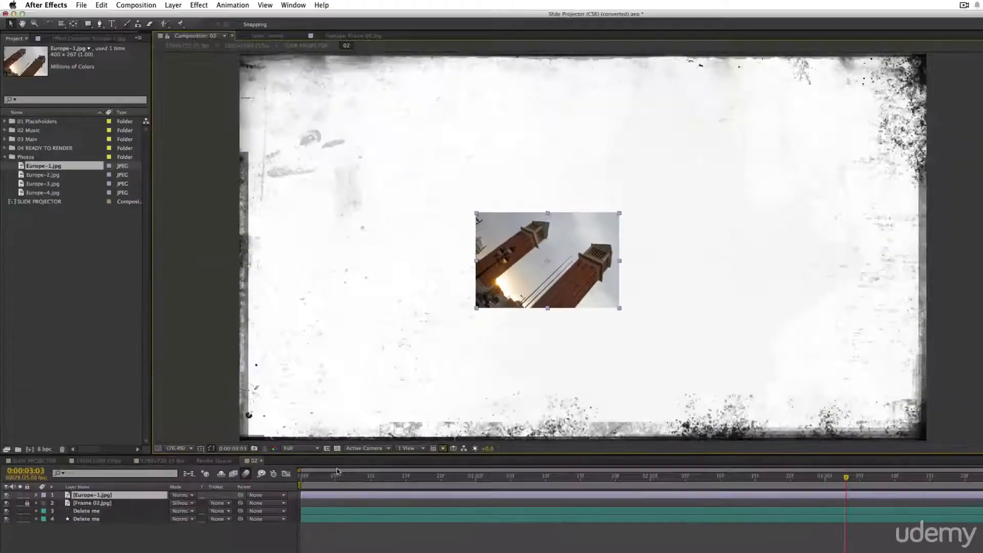
click(310, 449)
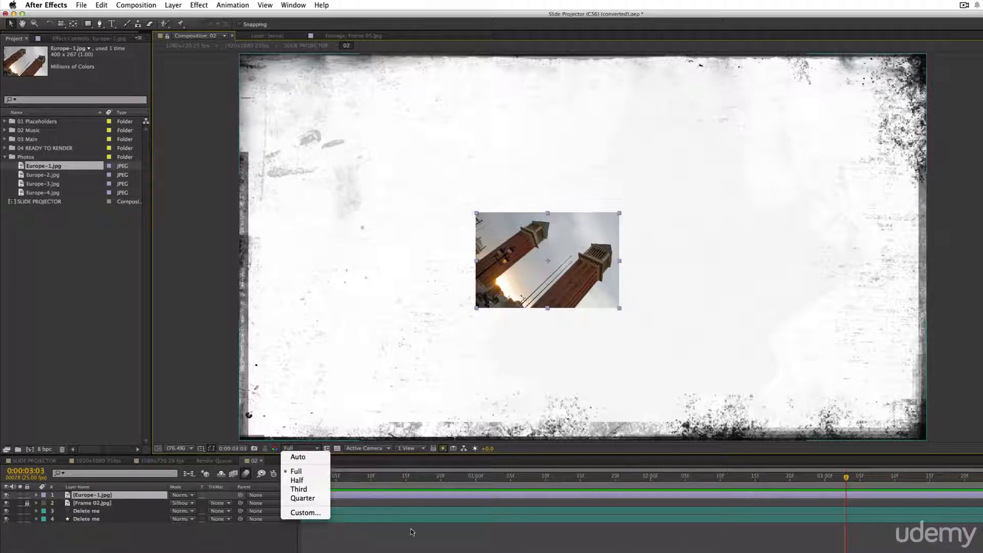
click(394, 511)
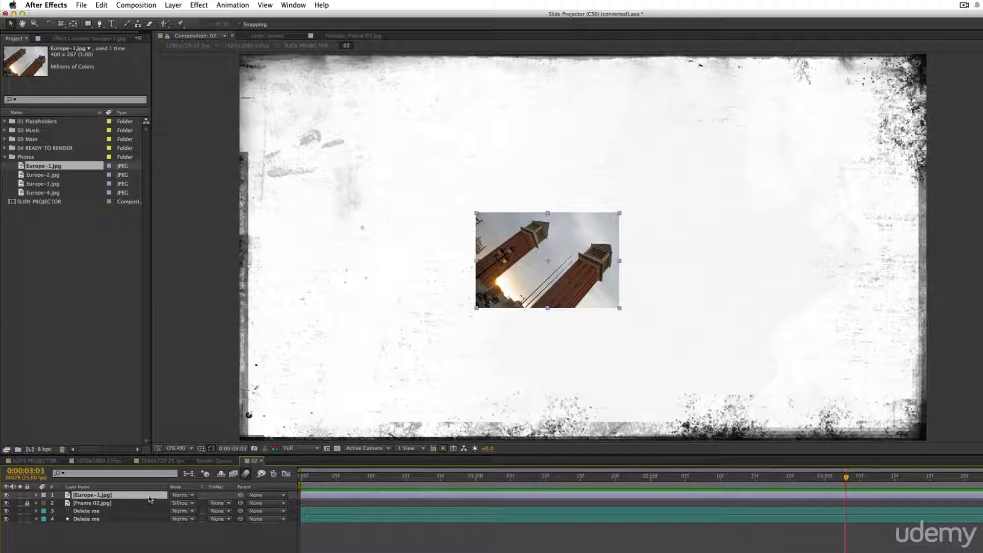
- Scale the Europe-1.jpg layer to 490% and reposition it so the photo fills the whole frame of composition 02
key(s)
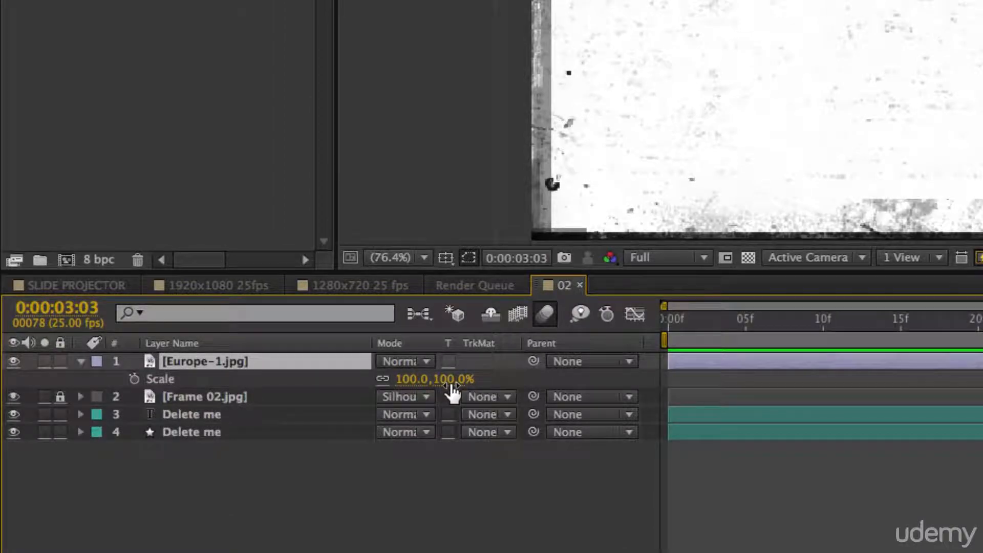
drag(453, 392, 634, 393)
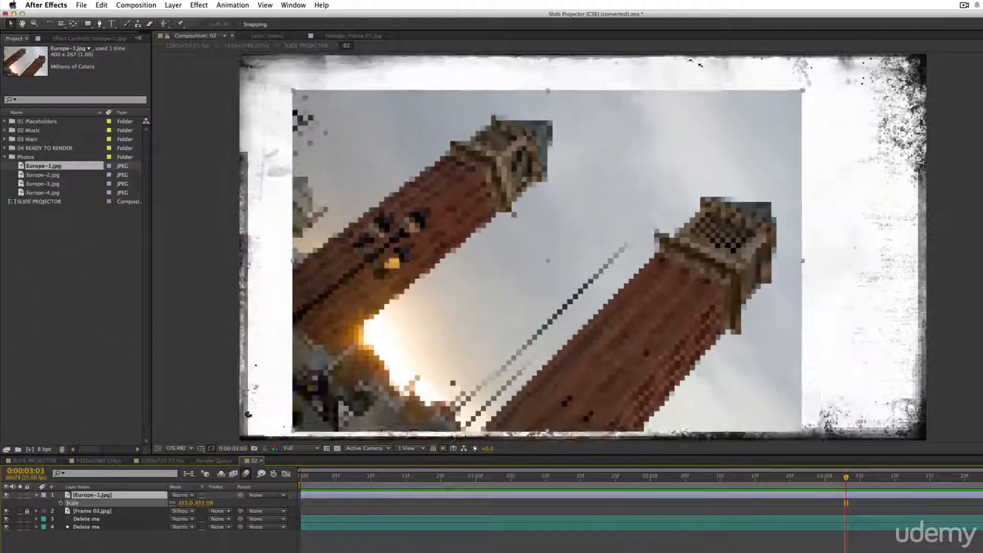
drag(310, 498, 362, 495)
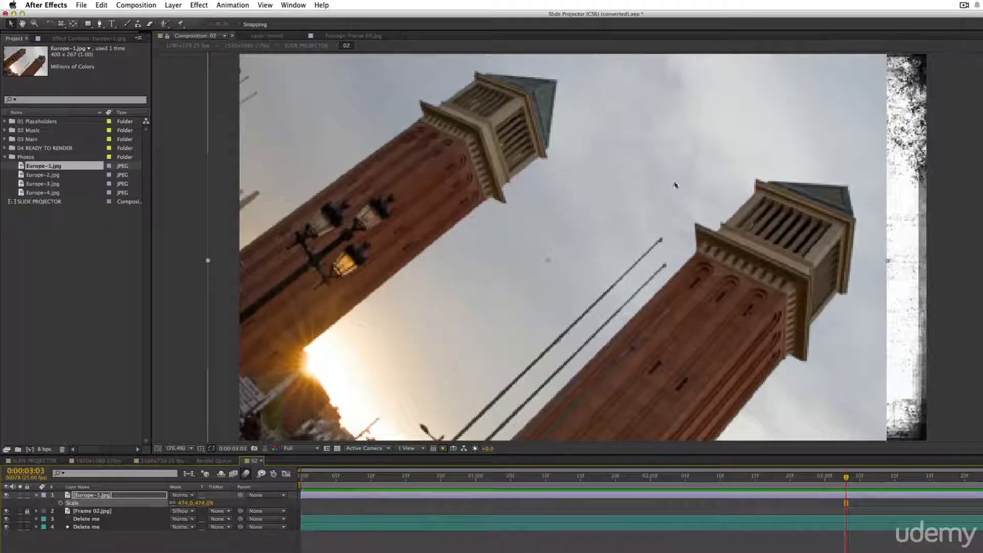
drag(675, 185, 703, 170)
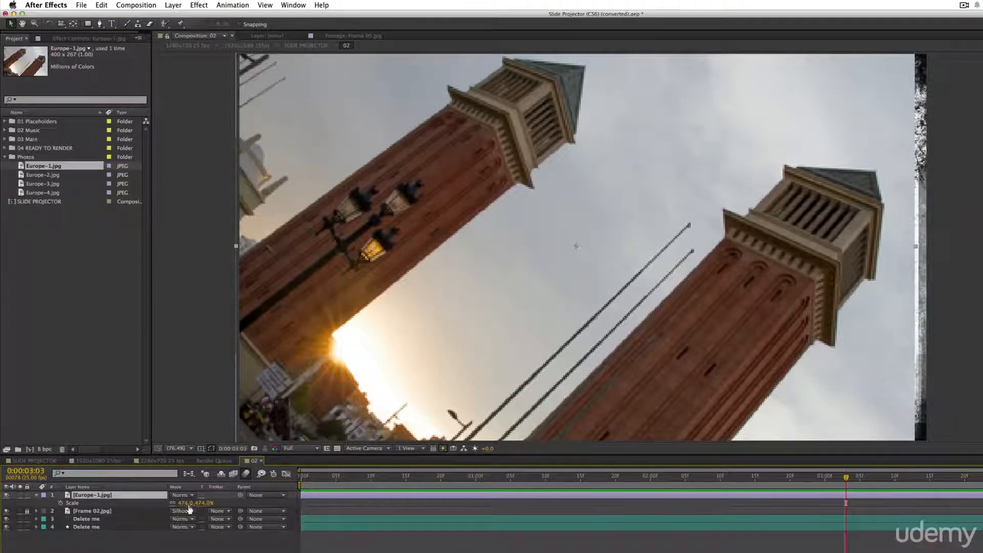
drag(189, 508, 199, 507)
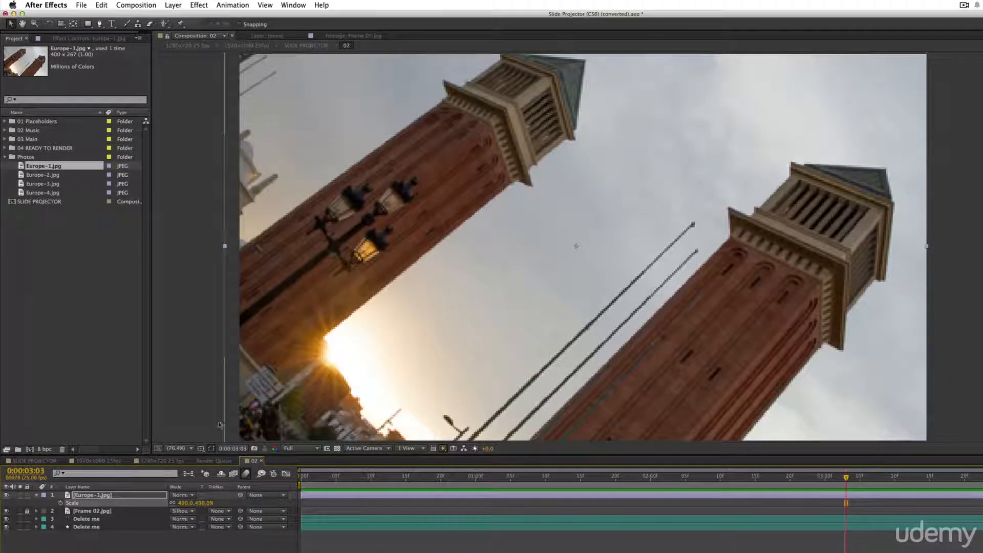
drag(364, 332, 377, 327)
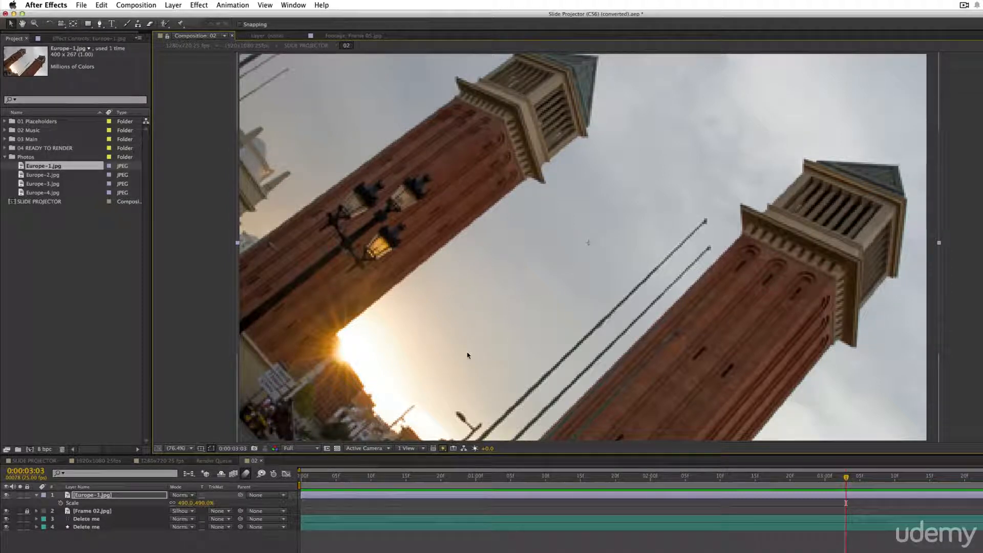
- Check the photo slide in the SLIDE PROJECTOR composition, and open placeholder composition 03 at 0:00:00:12
click(40, 462)
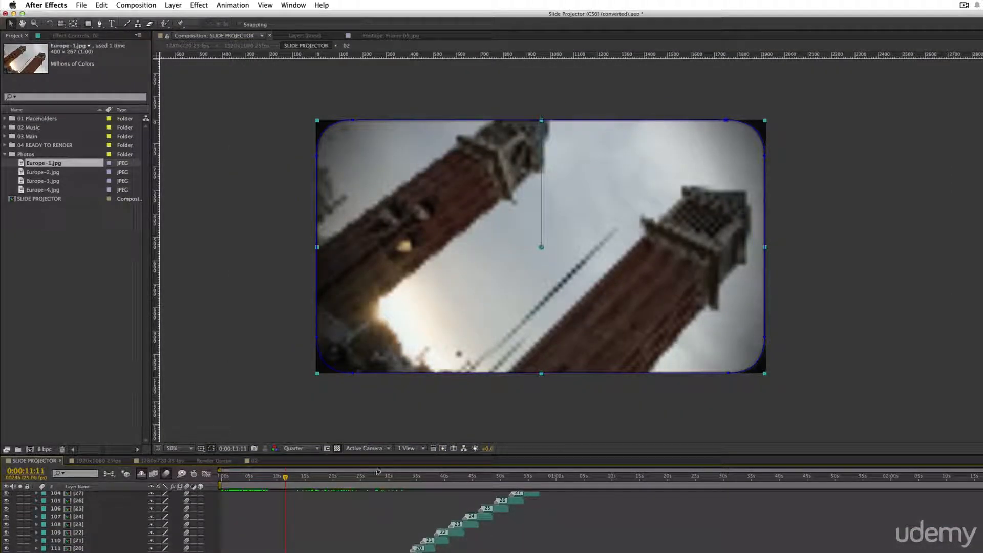
drag(286, 477, 287, 478)
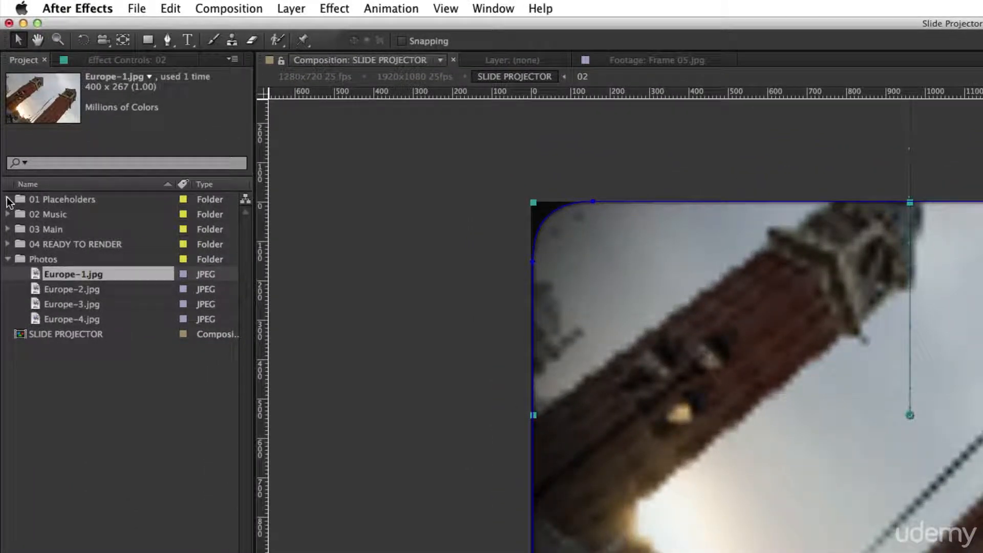
click(8, 200)
double_click(49, 261)
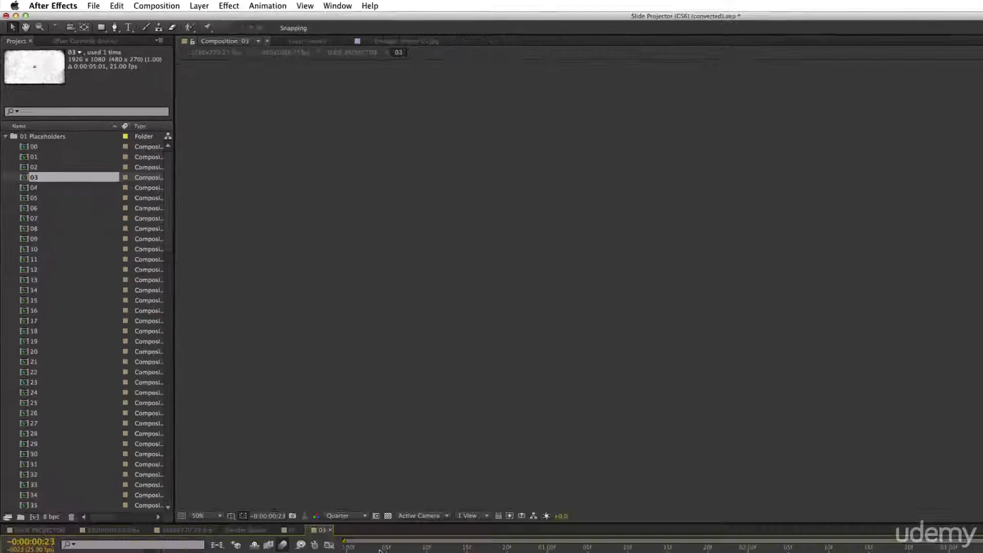
mouse_move(380, 549)
mouse_down()
mouse_move(642, 546)
mouse_move(392, 544)
mouse_up()
drag(342, 474, 393, 489)
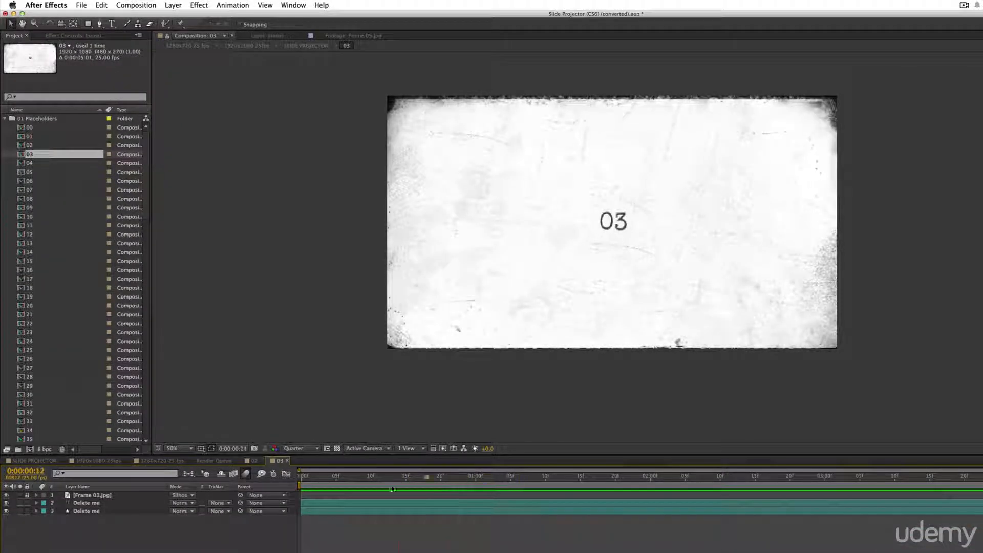
- Place Europe-2.jpg as the top layer in composition 03 and shift it down so the statues' heads are in frame
click(5, 119)
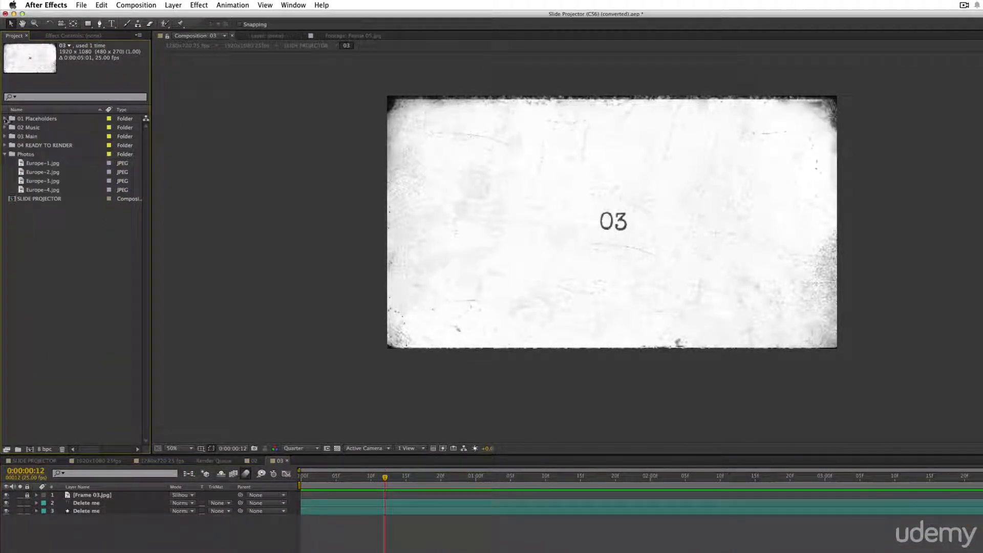
drag(32, 171, 575, 224)
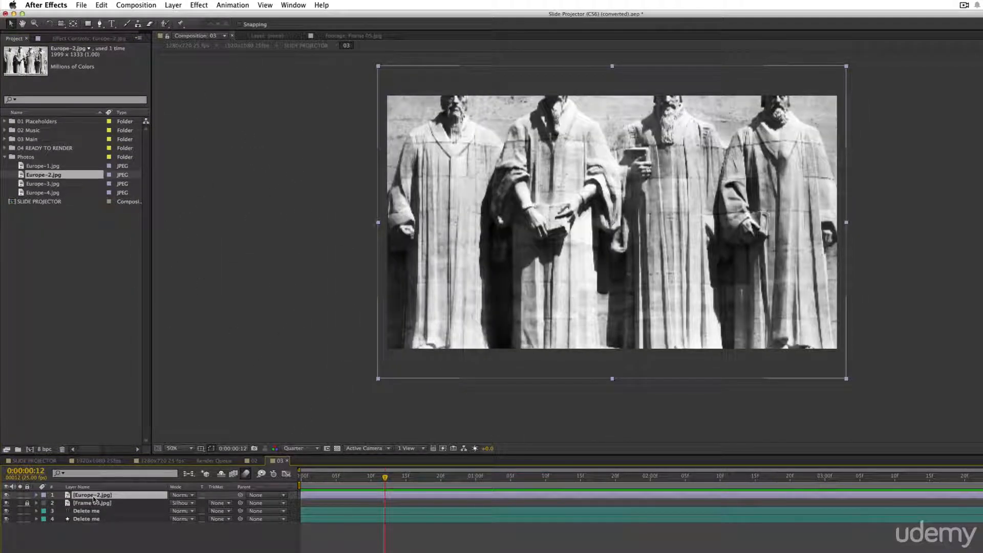
drag(603, 145, 599, 164)
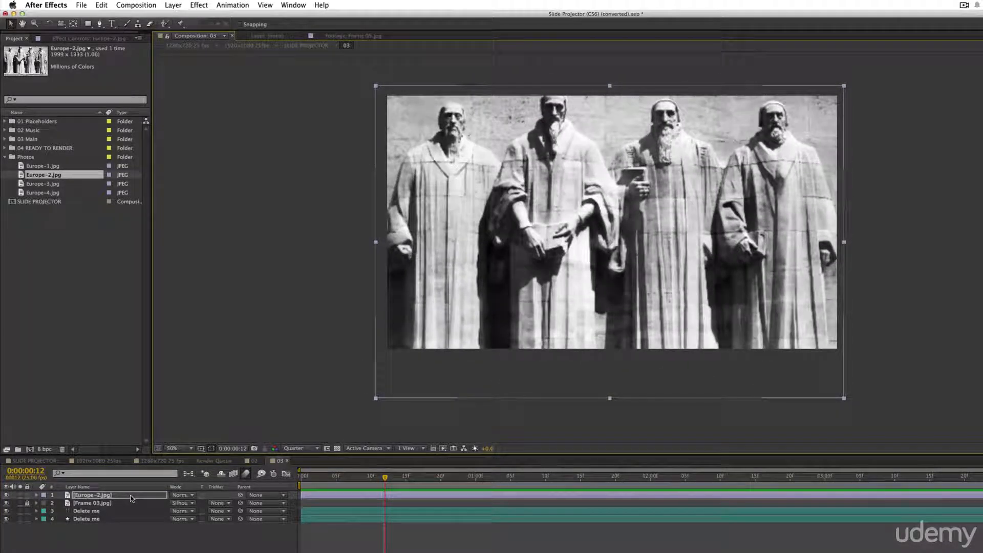
- Scale the Europe-2.jpg layer to 99% and adjust its position so it covers the whole frame
key(s)
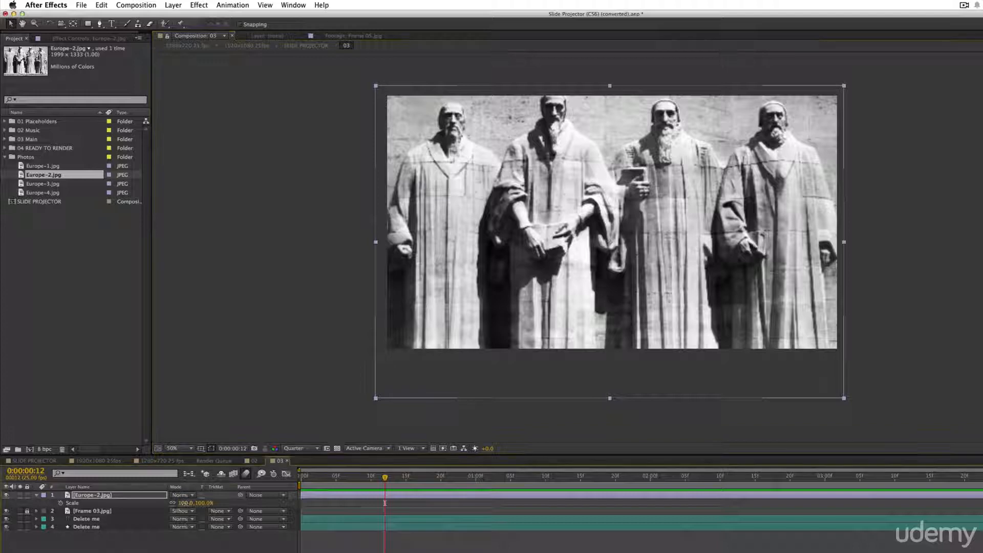
drag(190, 503, 184, 503)
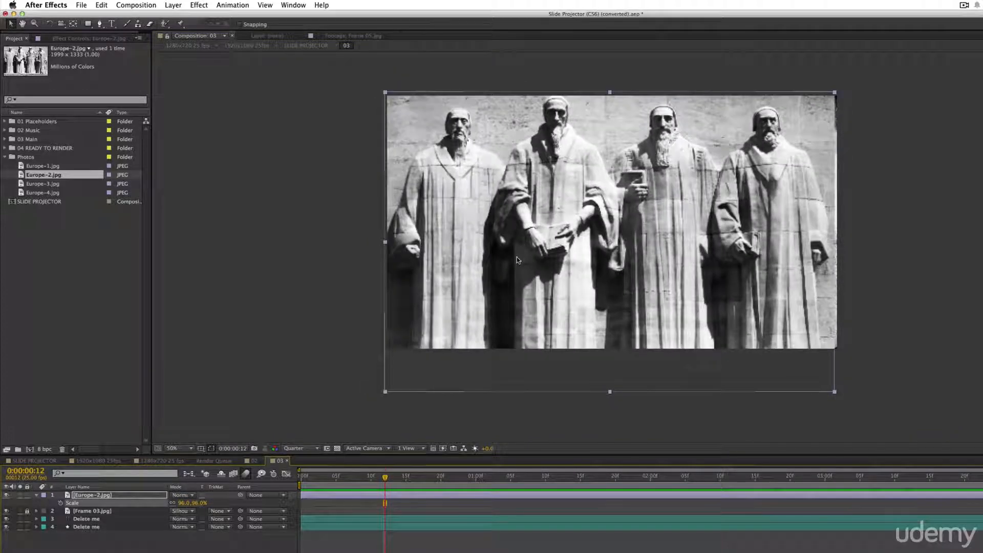
drag(517, 256, 519, 252)
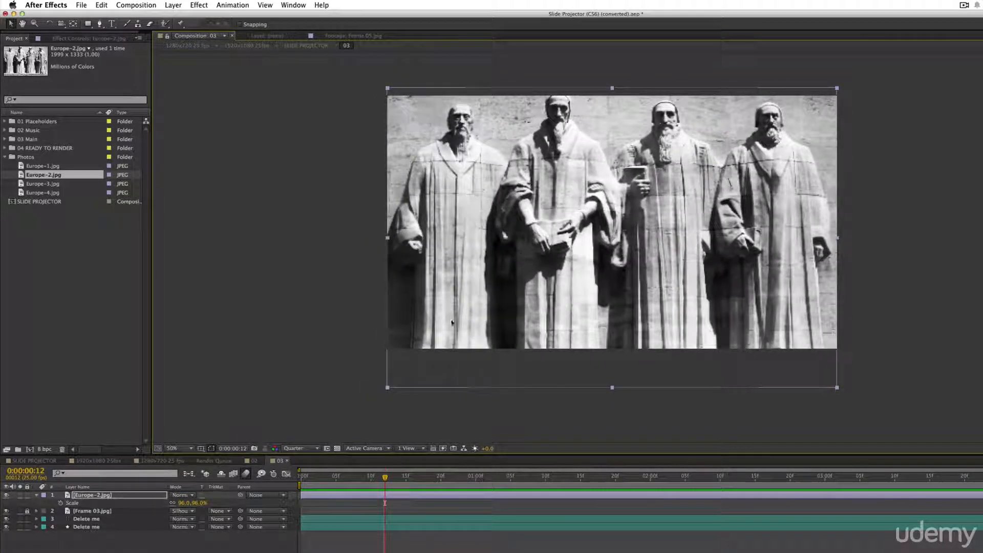
drag(186, 507, 191, 507)
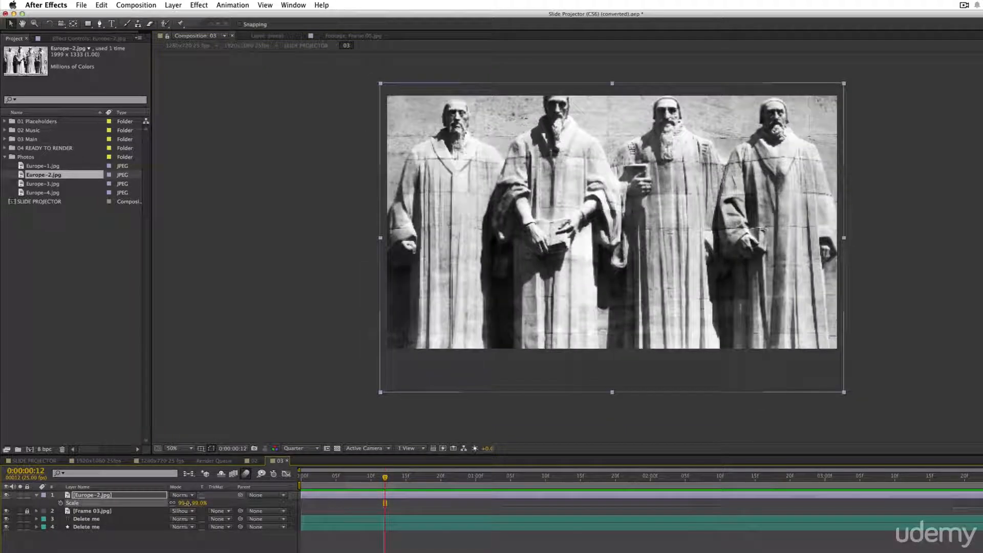
drag(465, 298, 465, 302)
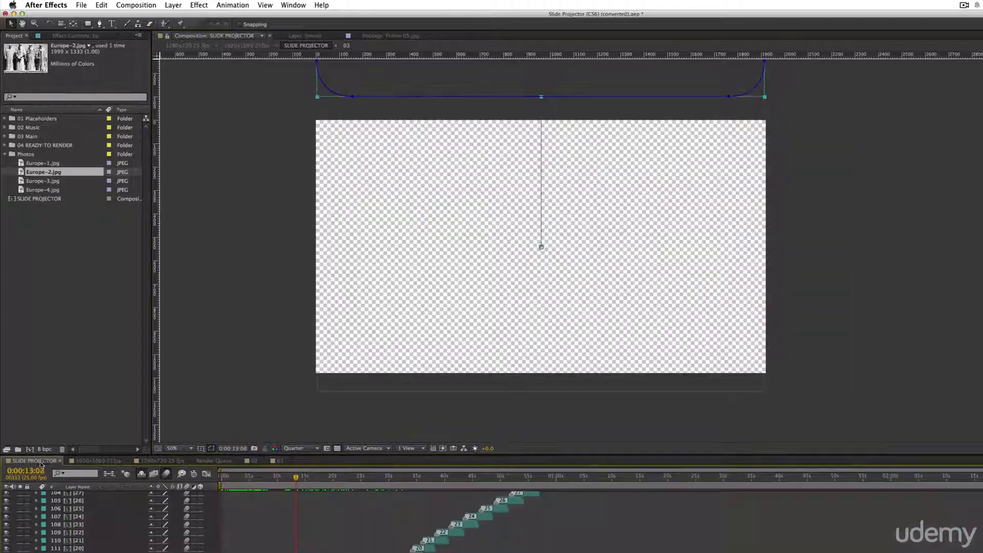
- Scrub the SLIDE PROJECTOR timeline to check the statues photo slide, moving on to 0:00:58:20
click(40, 461)
mouse_move(297, 478)
mouse_down()
mouse_move(307, 481)
mouse_move(278, 480)
mouse_move(315, 482)
mouse_up()
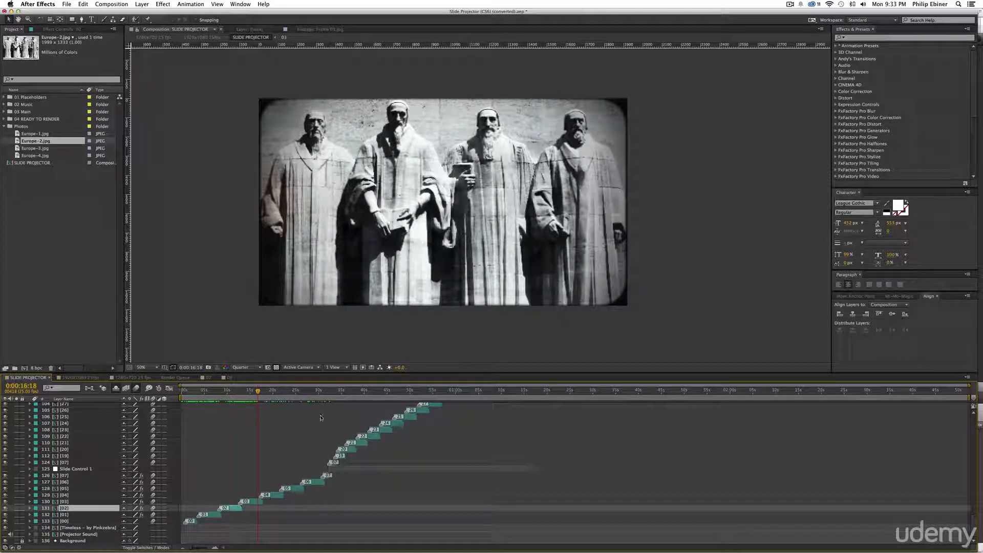
drag(318, 400, 451, 401)
- Add the SLIDE PROJECTOR composition to the render queue and delete the two older SLIDE PROJECTOR render items
click(115, 4)
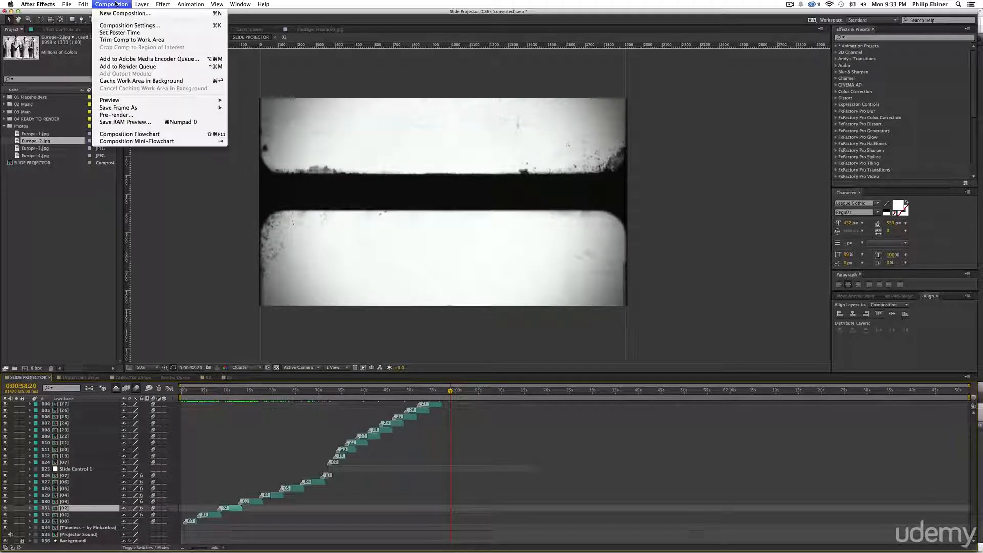
click(134, 67)
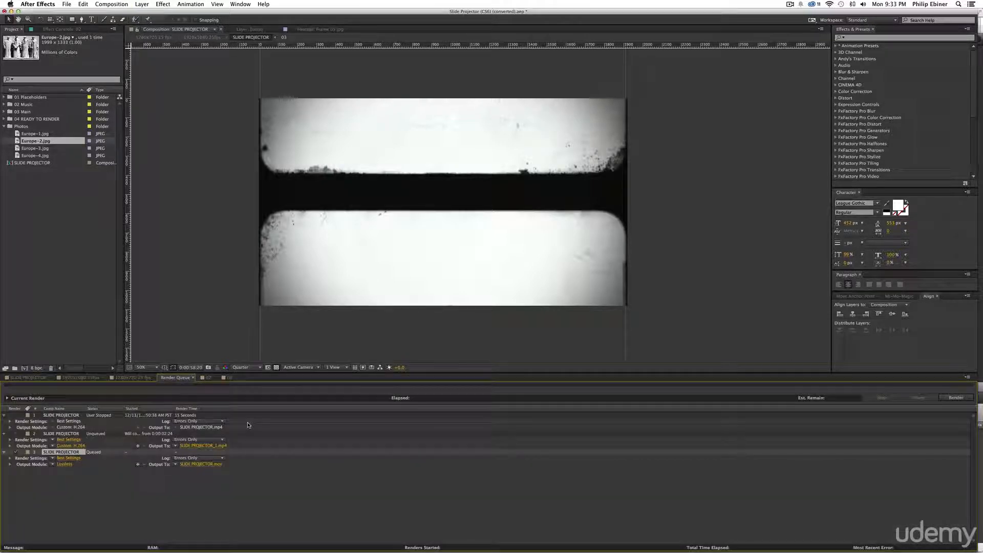
click(76, 434)
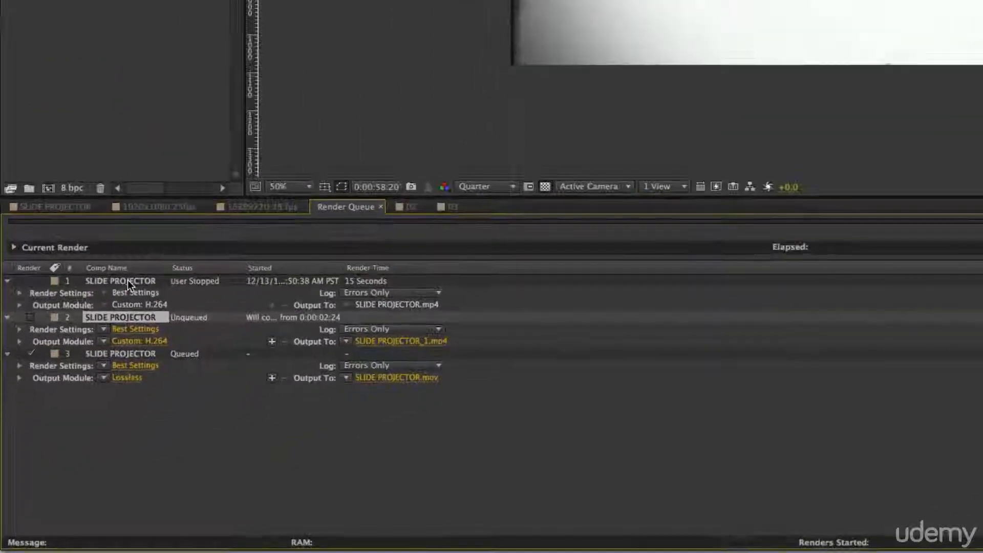
shift+click(65, 414)
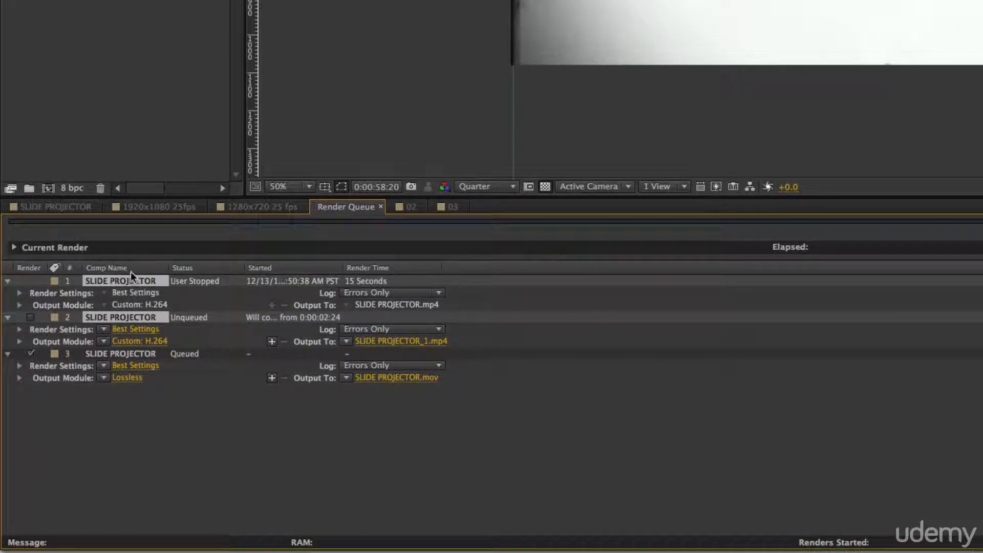
key(Delete)
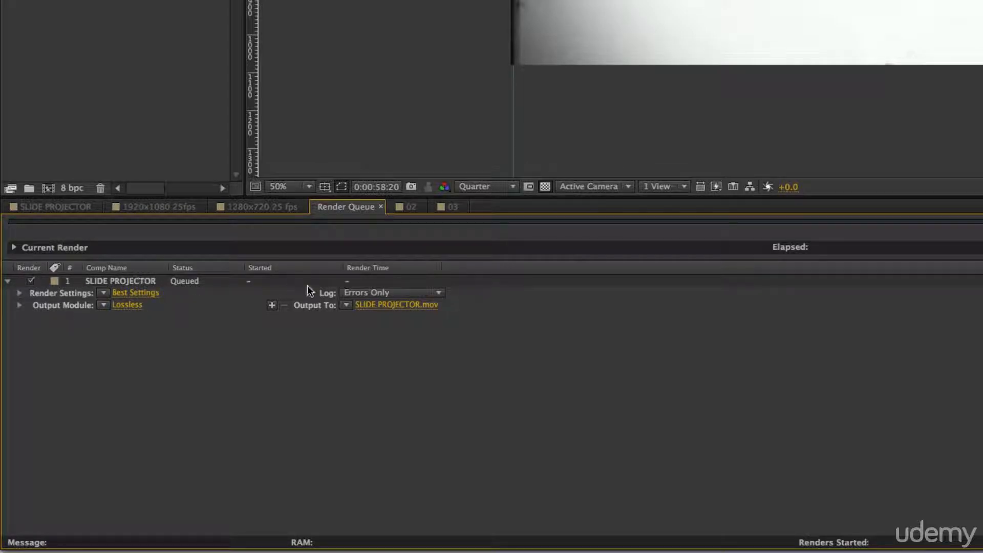
- Set the QuickTime output's video codec to H.264 and save the output movie as SLIDE PROJECTOR in the EXPORTS folder
click(128, 304)
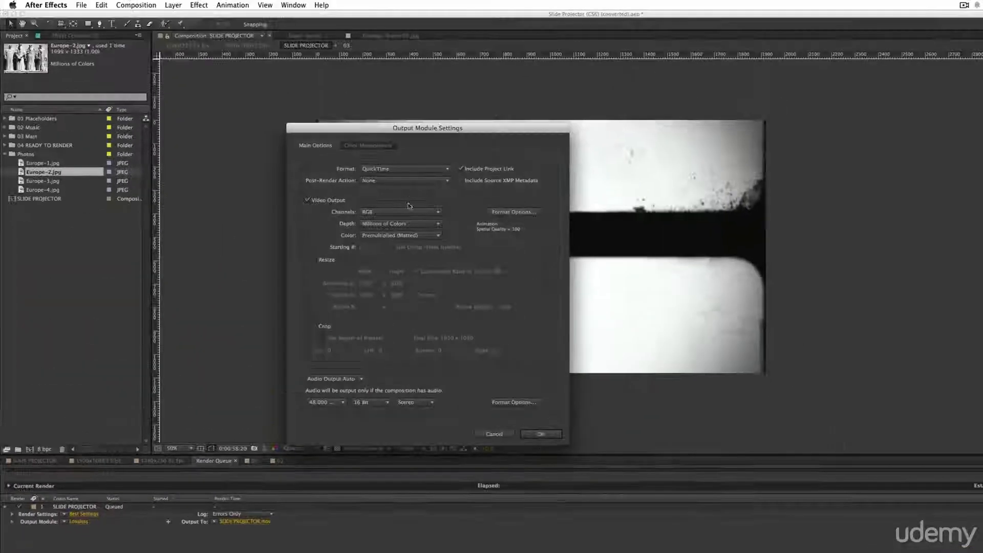
click(509, 214)
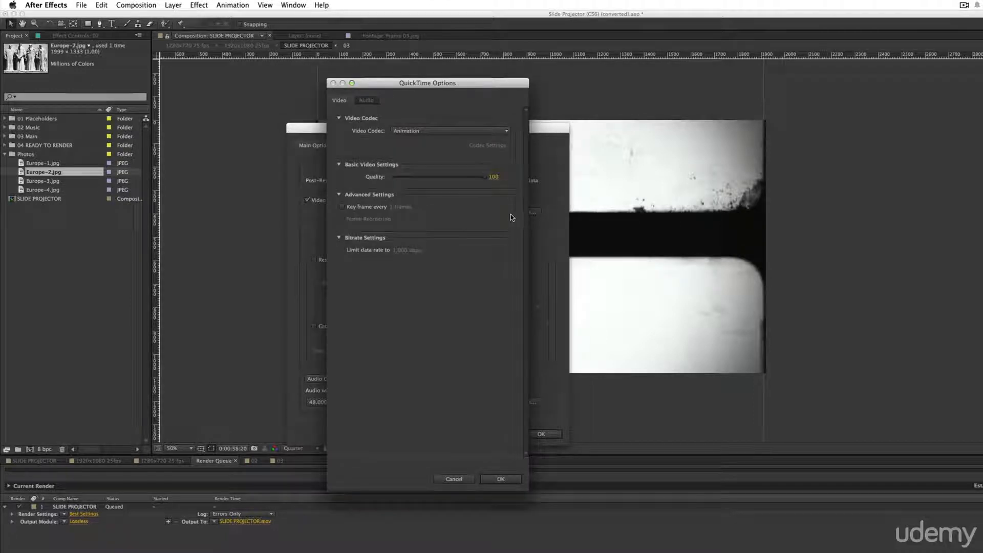
click(404, 132)
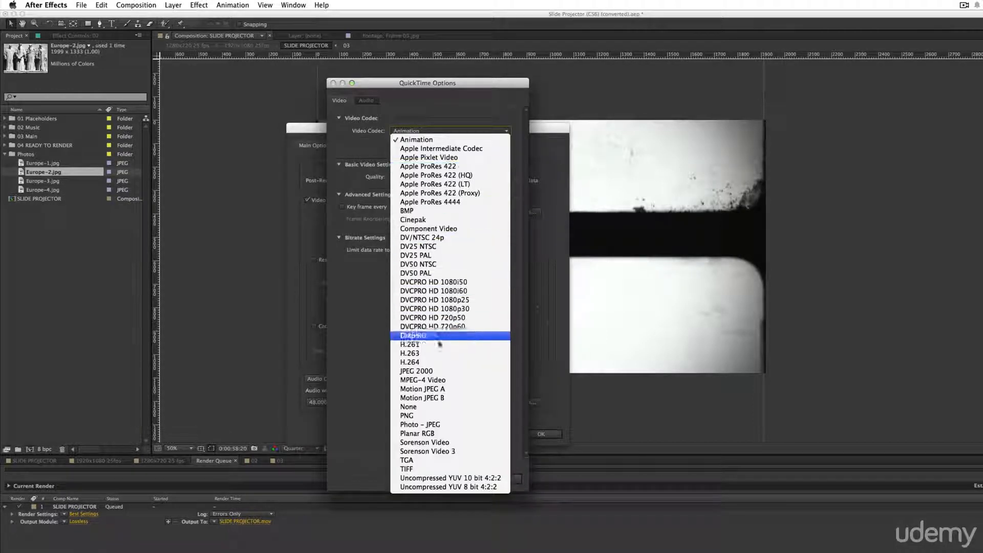
click(425, 362)
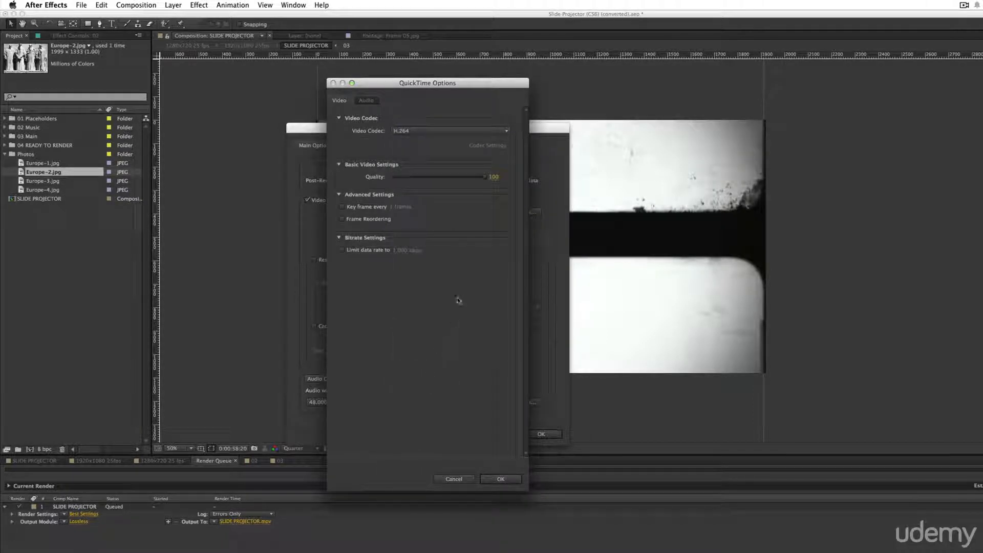
click(501, 480)
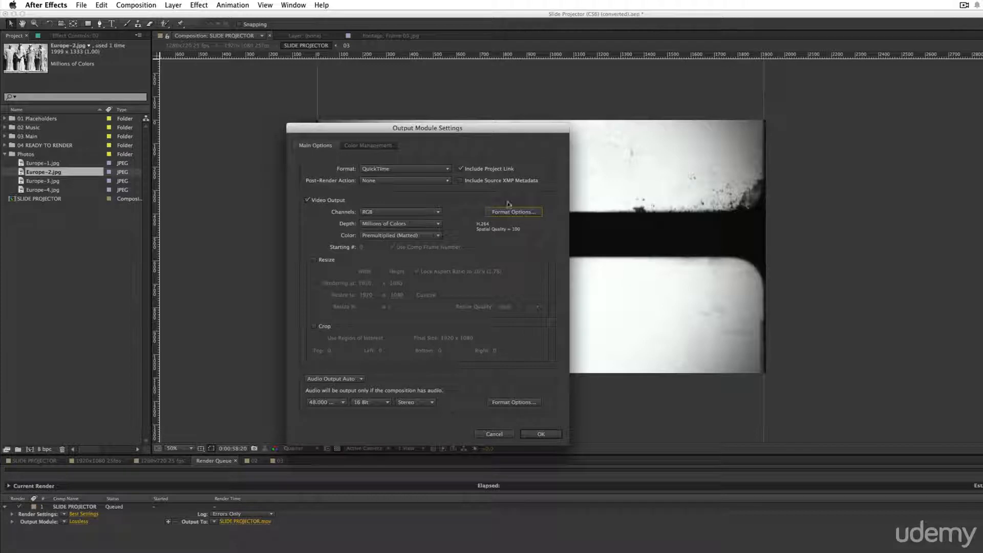
click(549, 434)
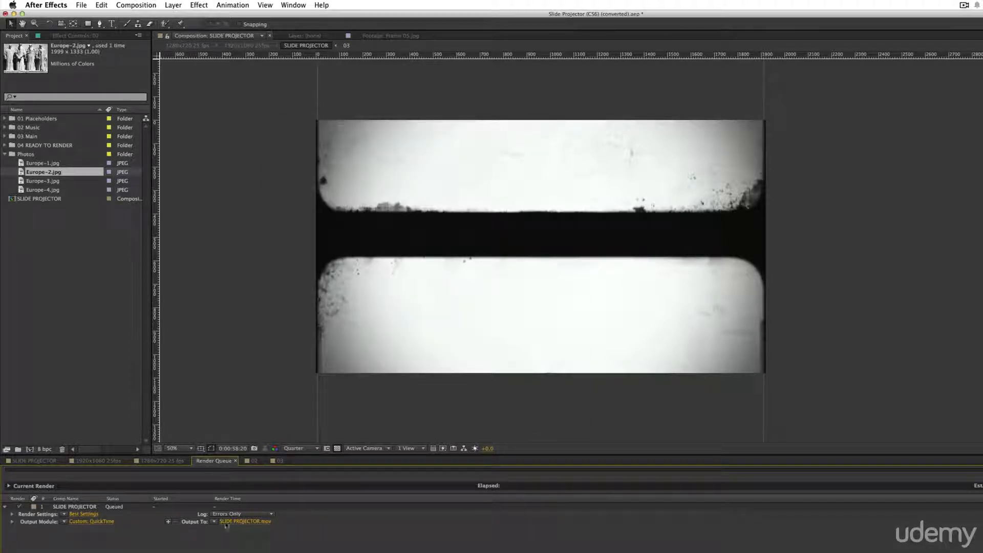
click(248, 521)
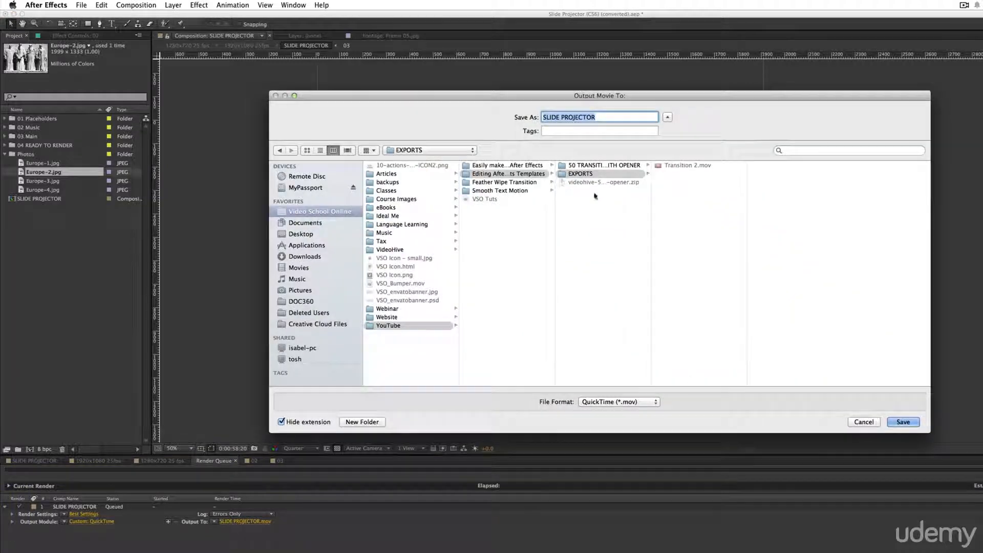
click(893, 423)
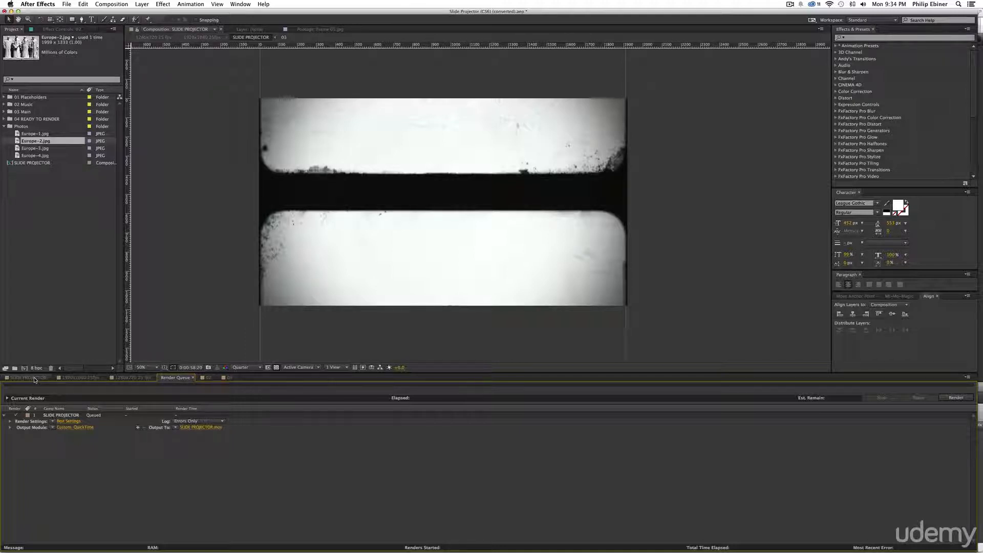
- Return from the render queue to the SLIDE PROJECTOR composition's timeline
click(34, 380)
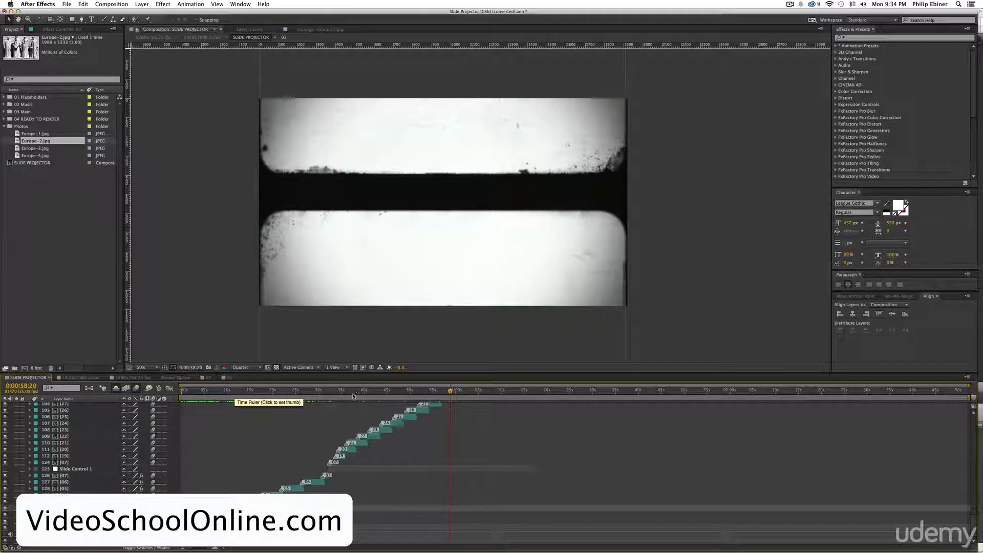
mouse_move(357, 394)
mouse_down()
mouse_move(410, 393)
mouse_move(345, 399)
mouse_up()
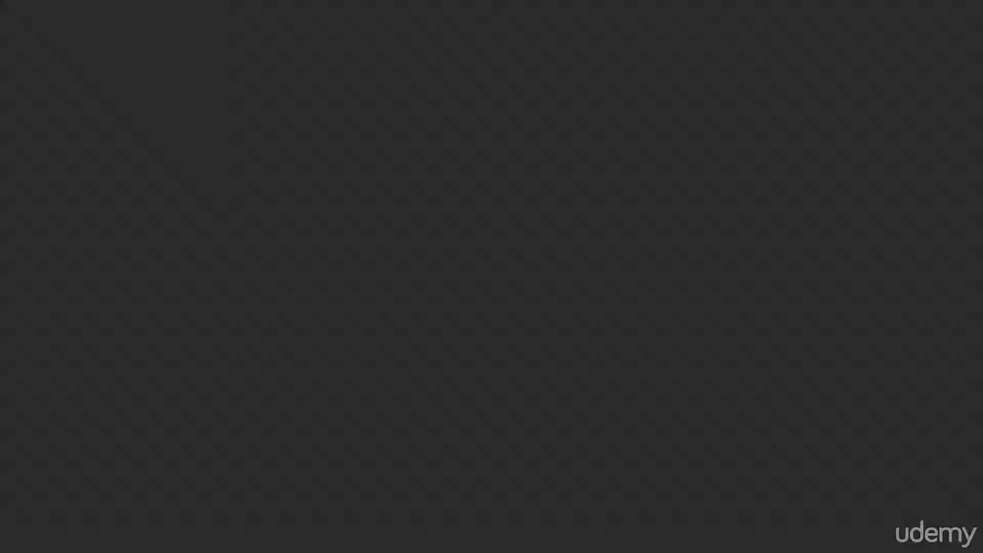